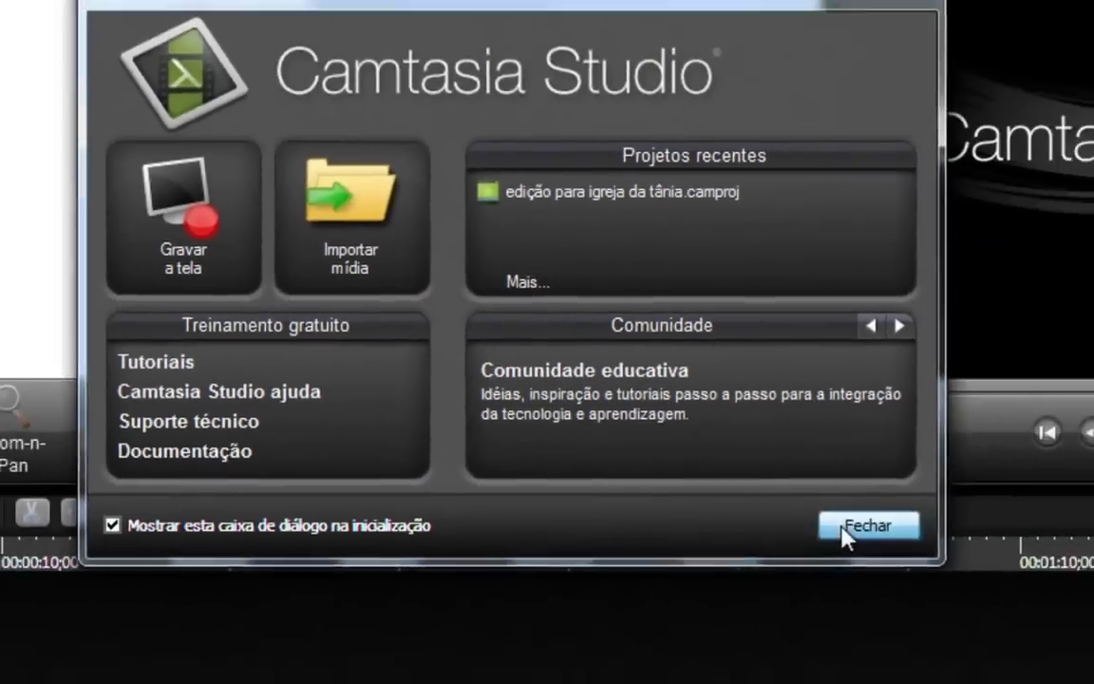
# Step: Dismiss the welcome window and check the installed Camtasia Studio version in its About information
pyautogui.click(845, 534)
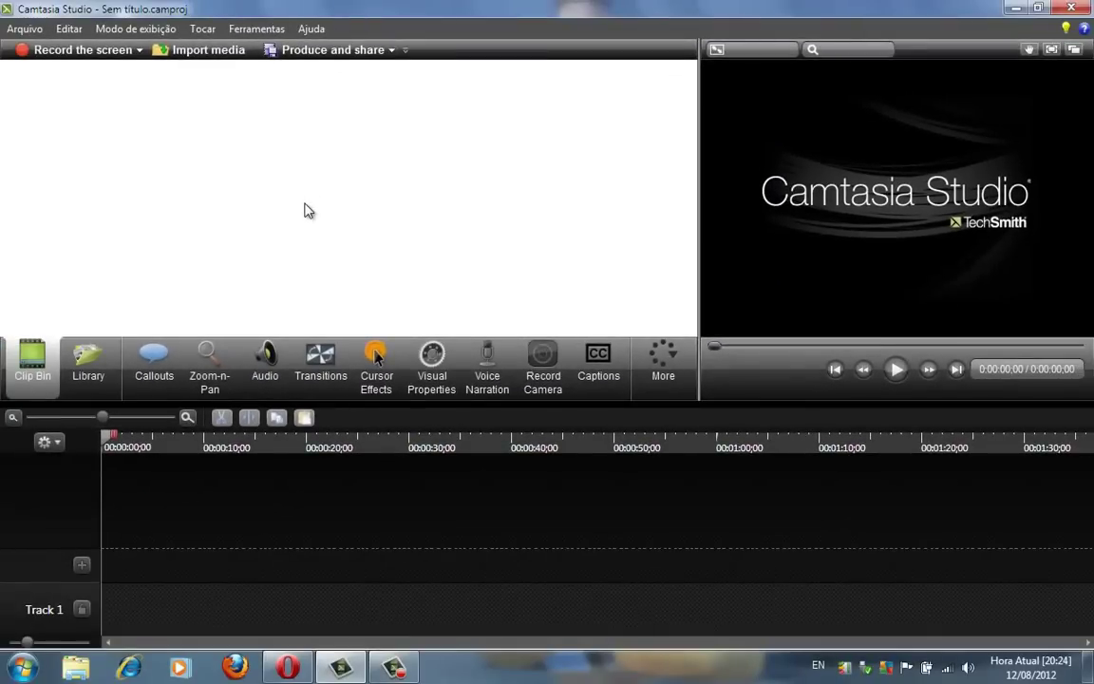
pyautogui.click(308, 31)
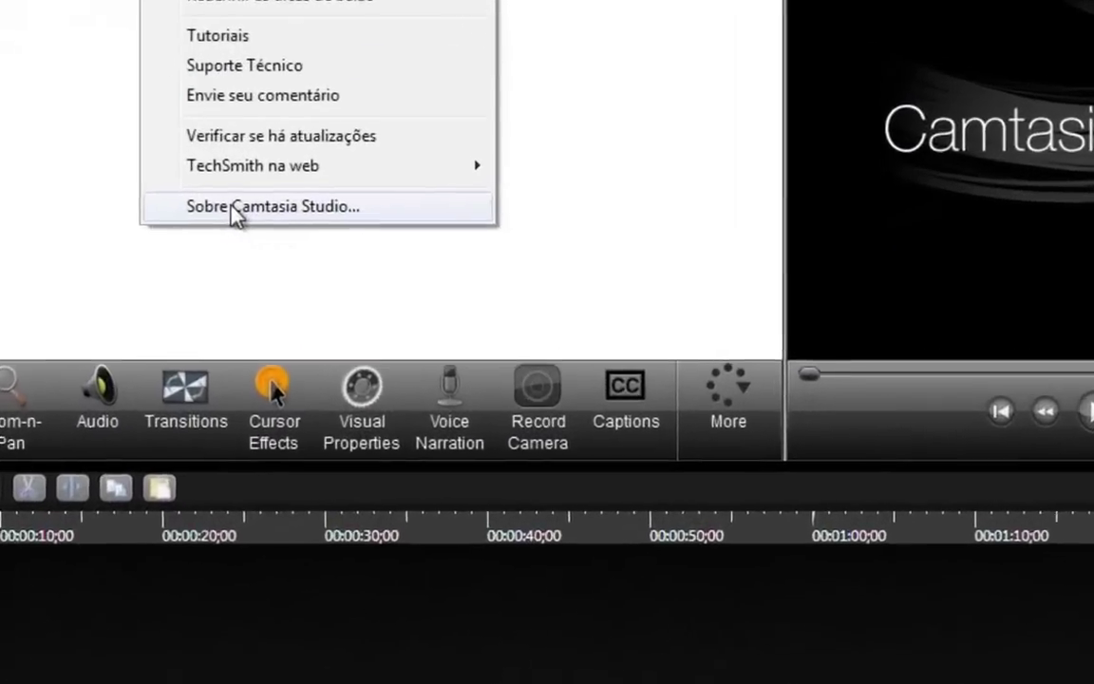
pyautogui.click(361, 240)
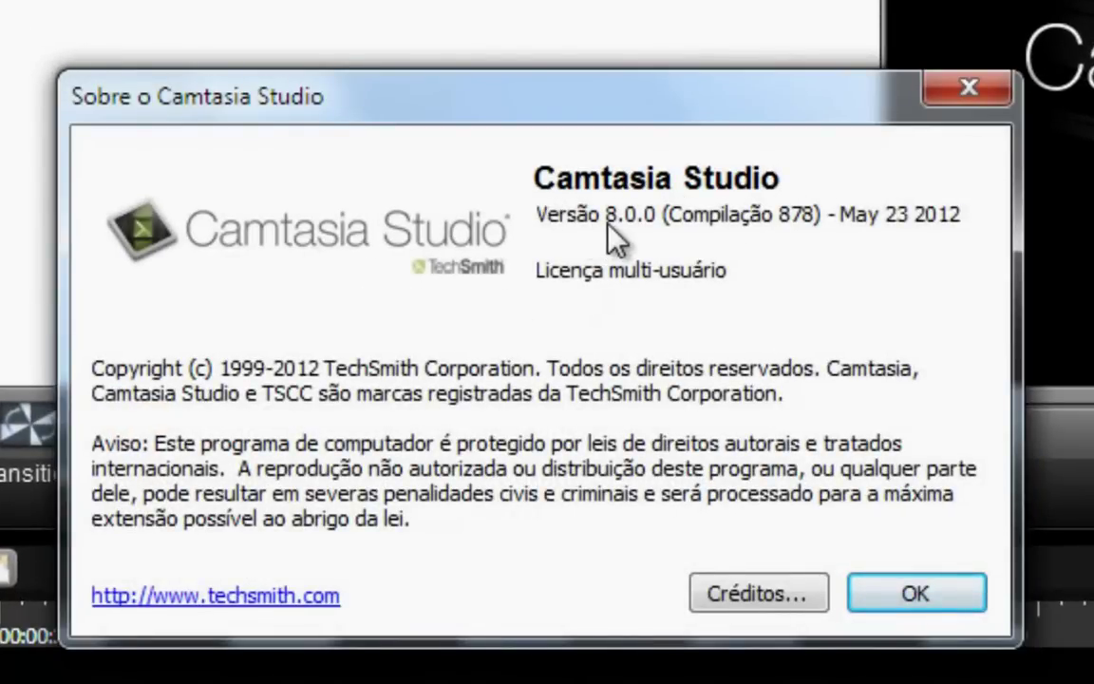
pyautogui.click(914, 594)
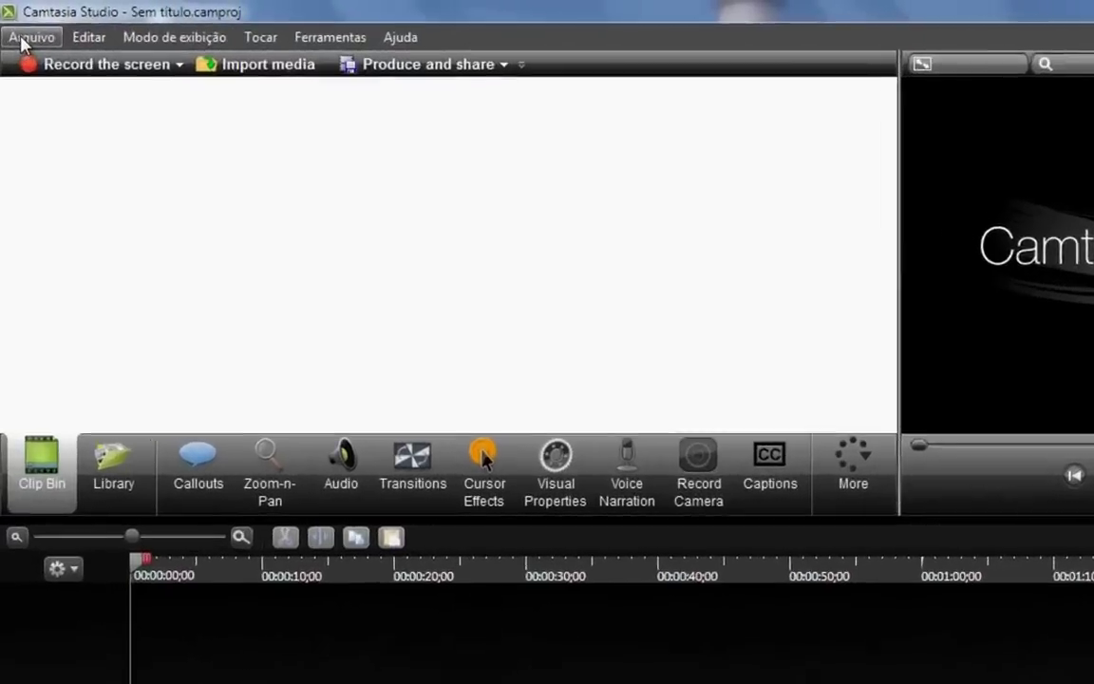
# Step: Look through the Portuguese entries of the Arquivo, Editar, Modo de exibição and Tocar menus
pyautogui.click(25, 29)
pyautogui.moveTo(167, 68)
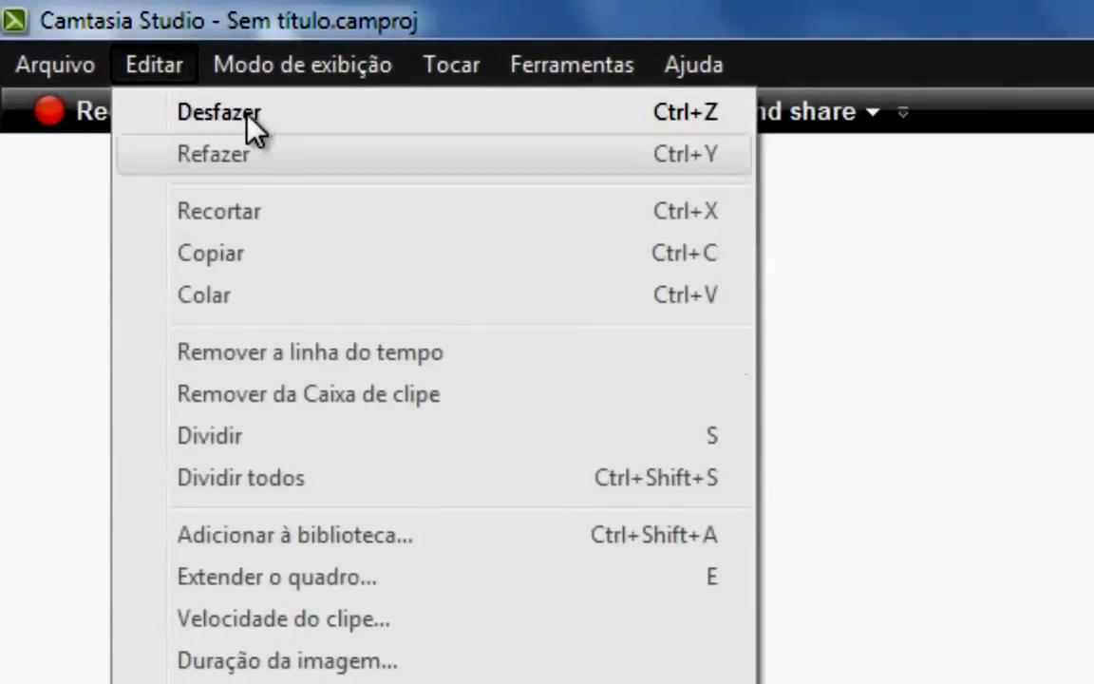
pyautogui.moveTo(254, 64)
pyautogui.moveTo(454, 68)
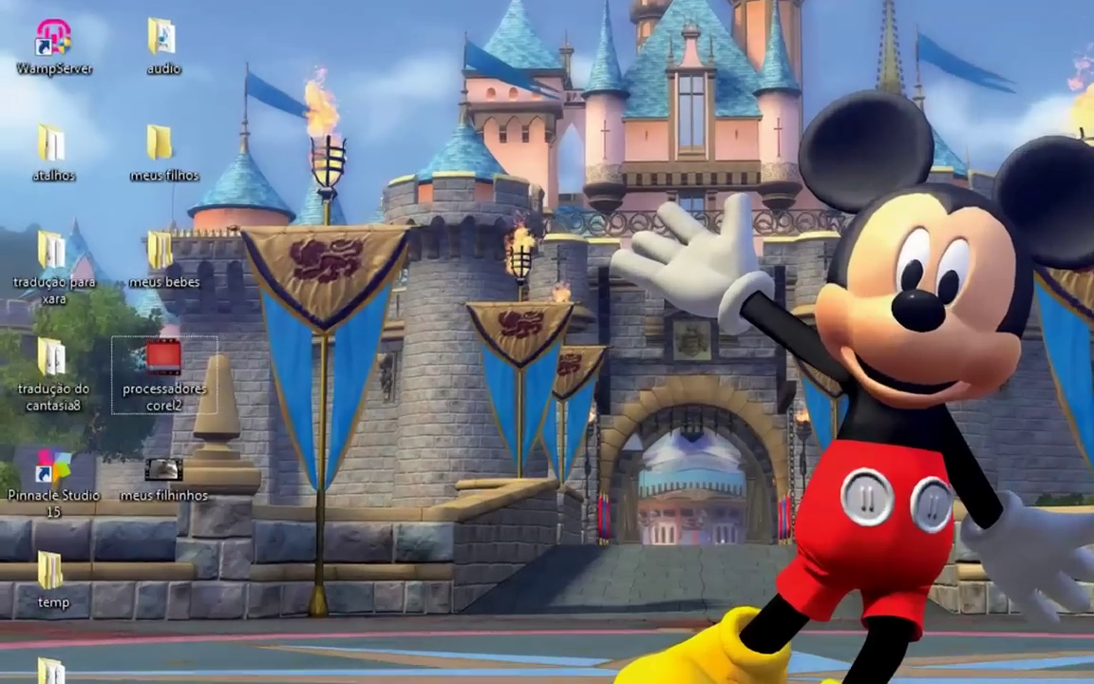
# Step: Launch Restorator 2009 and dismiss its splash window
pyautogui.click(21, 667)
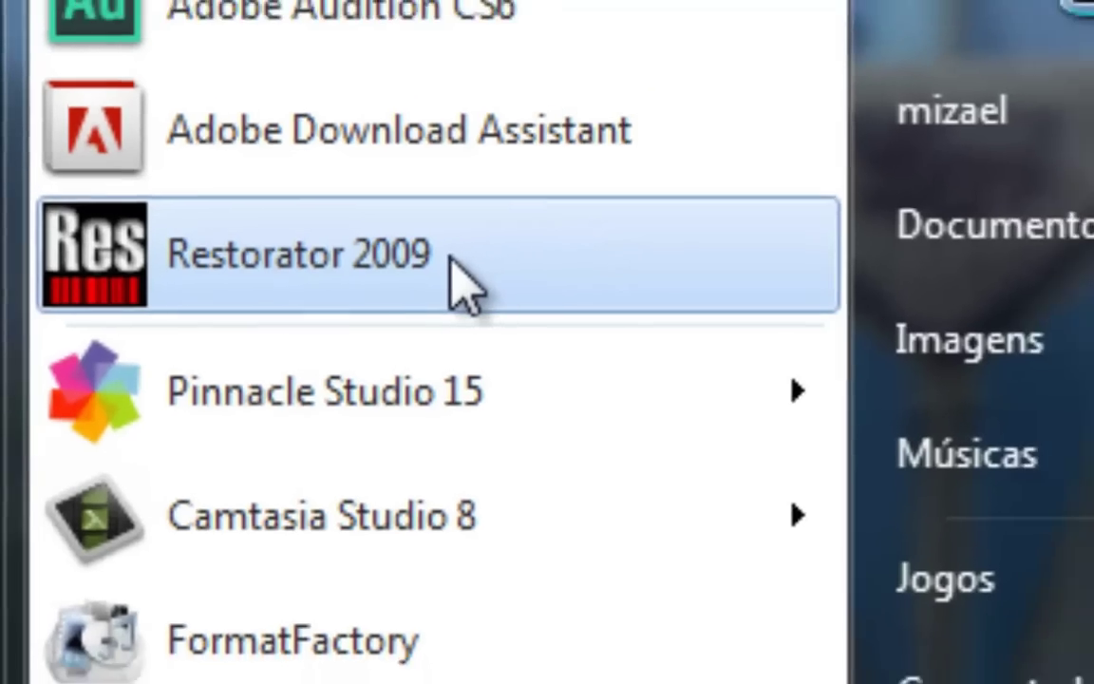
pyautogui.click(504, 275)
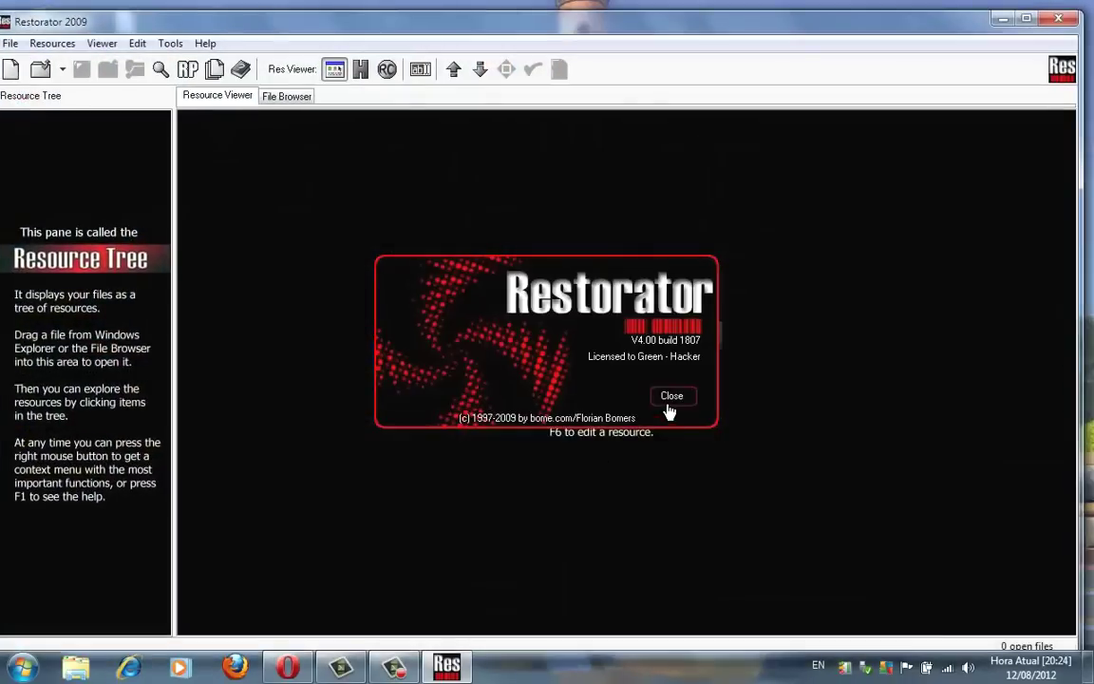
pyautogui.click(671, 399)
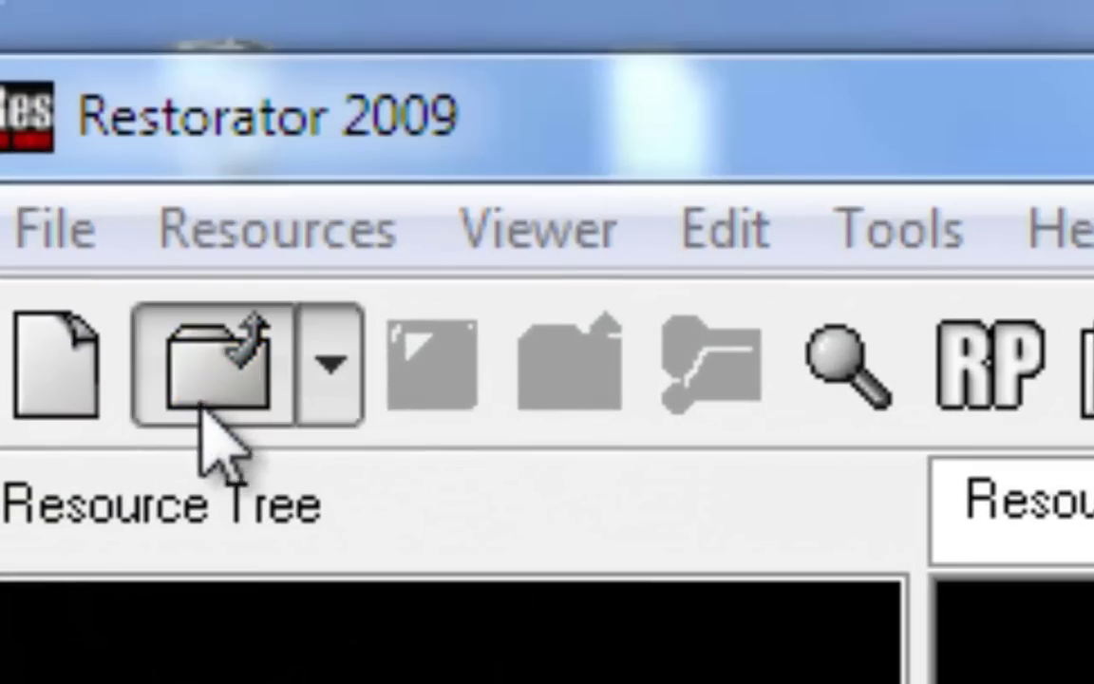
# Step: Start opening a resource file and browse to Arquivos de Programas\TechSmith\Camtasia Studio 8 on Disco Local (C:)
pyautogui.click(204, 411)
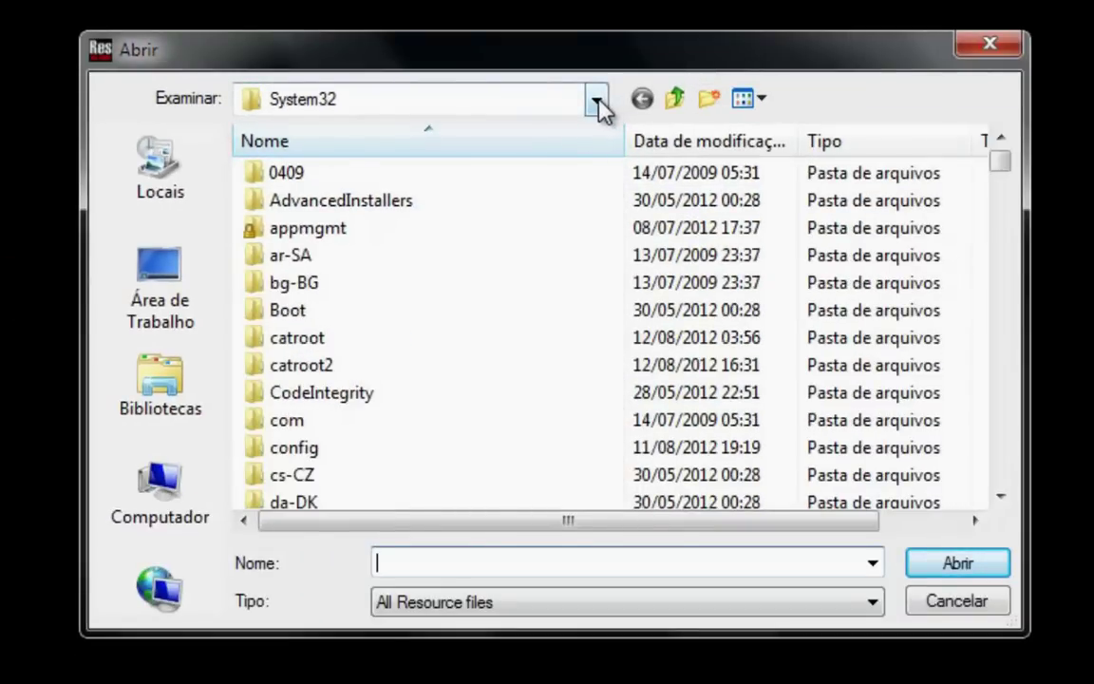
pyautogui.click(597, 101)
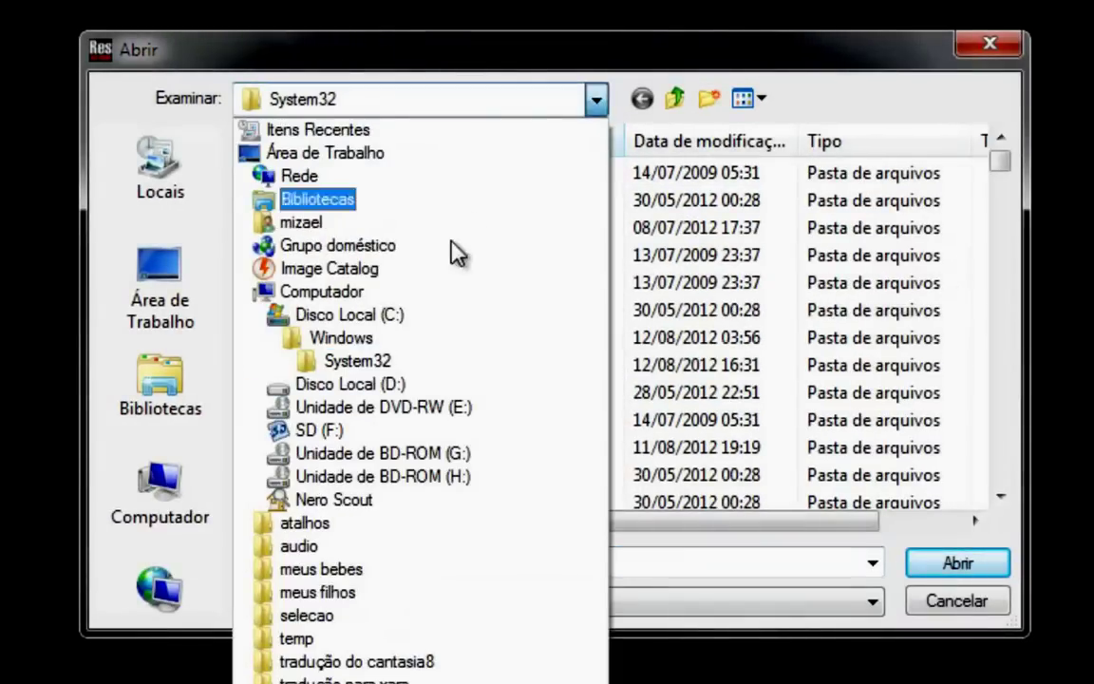
pyautogui.click(422, 316)
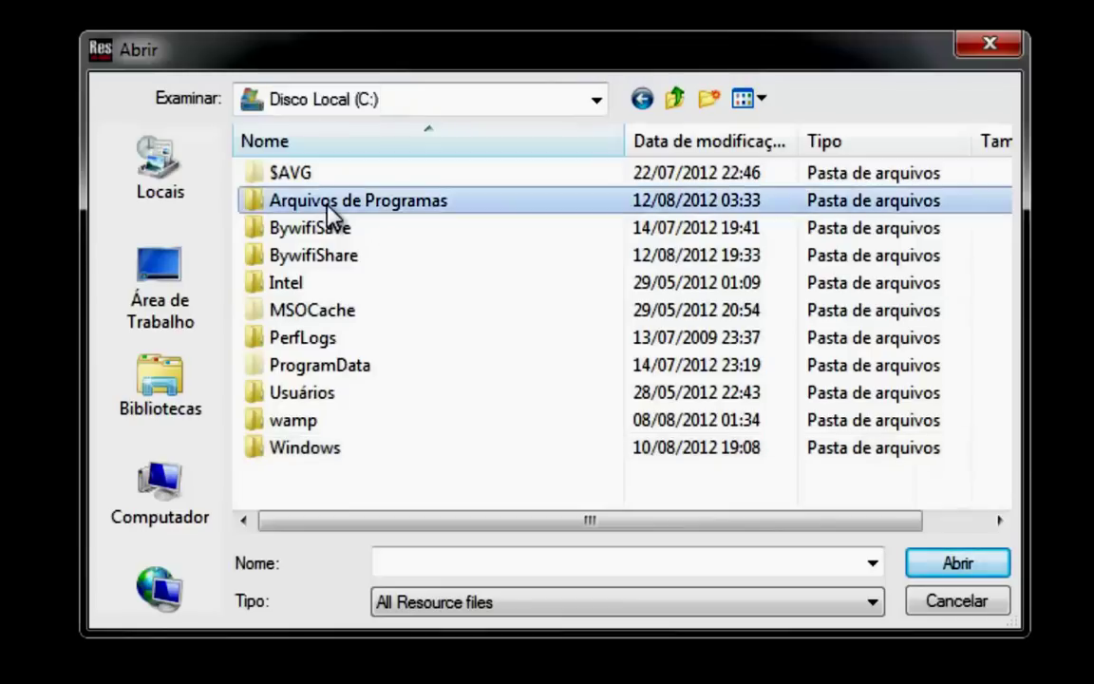
pyautogui.doubleClick(328, 204)
pyautogui.scroll(-5, 337, 391)
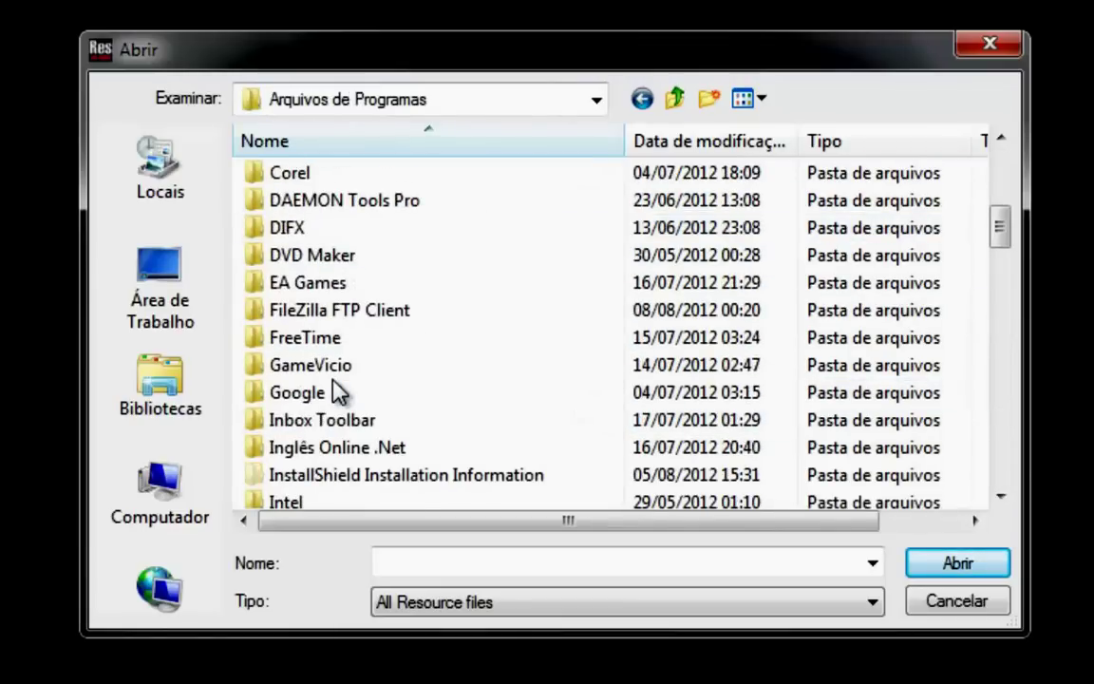
pyautogui.scroll(-3, 337, 391)
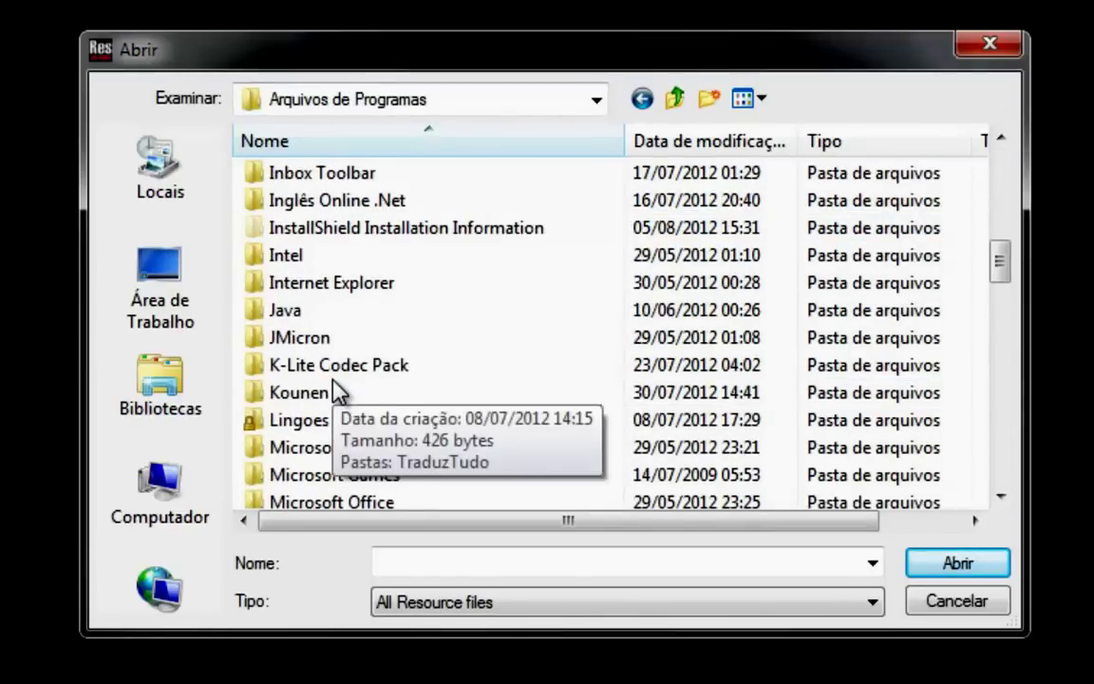
pyautogui.scroll(-1, 361, 390)
pyautogui.scroll(2, 420, 361)
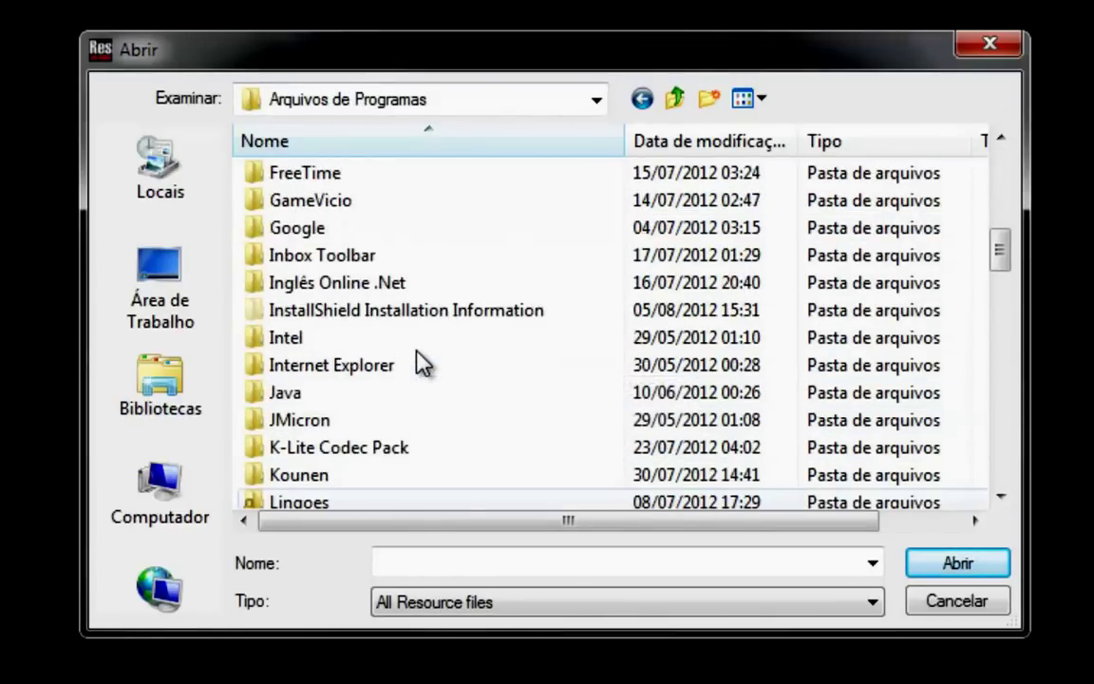
pyautogui.scroll(-4, 420, 361)
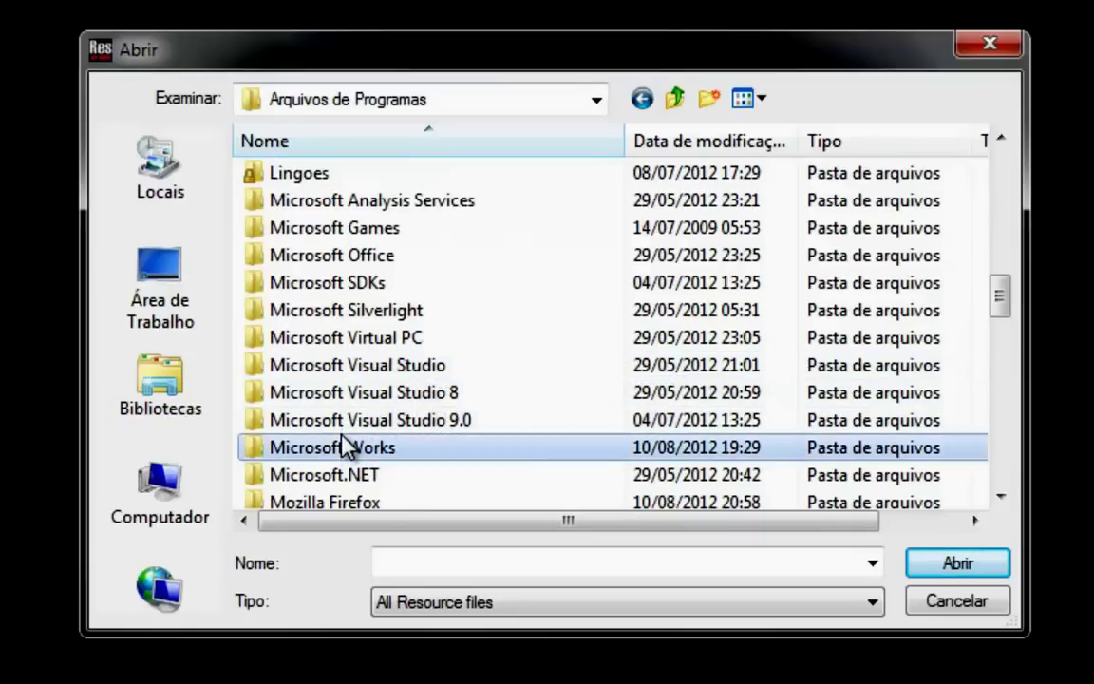
pyautogui.scroll(-10, 344, 446)
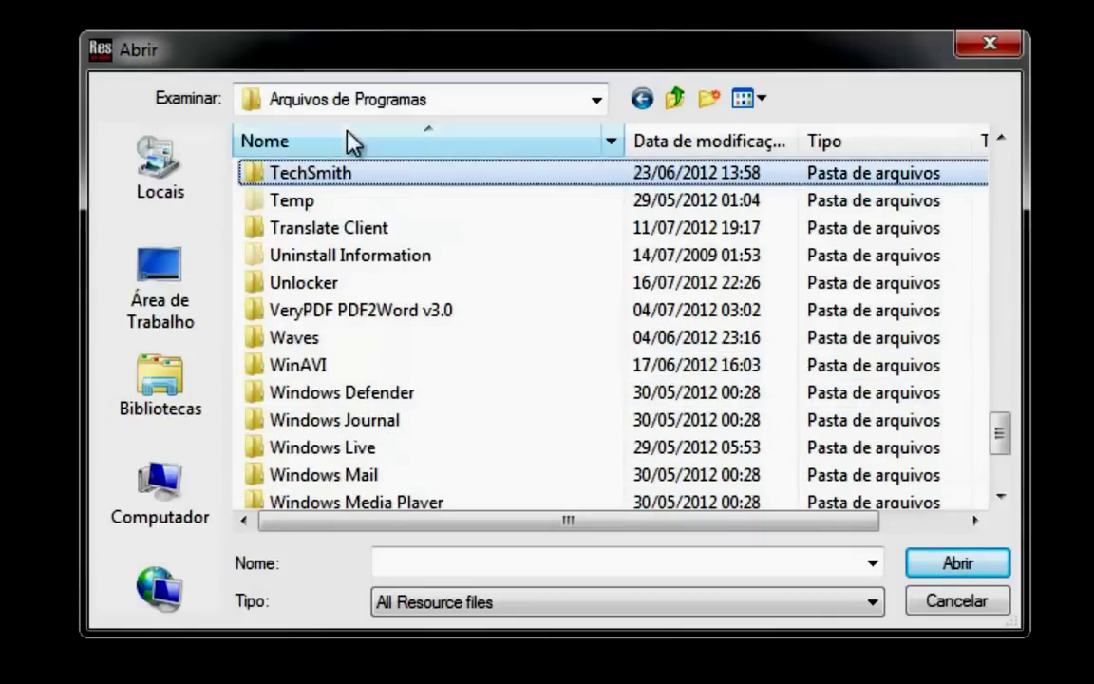
pyautogui.doubleClick(316, 173)
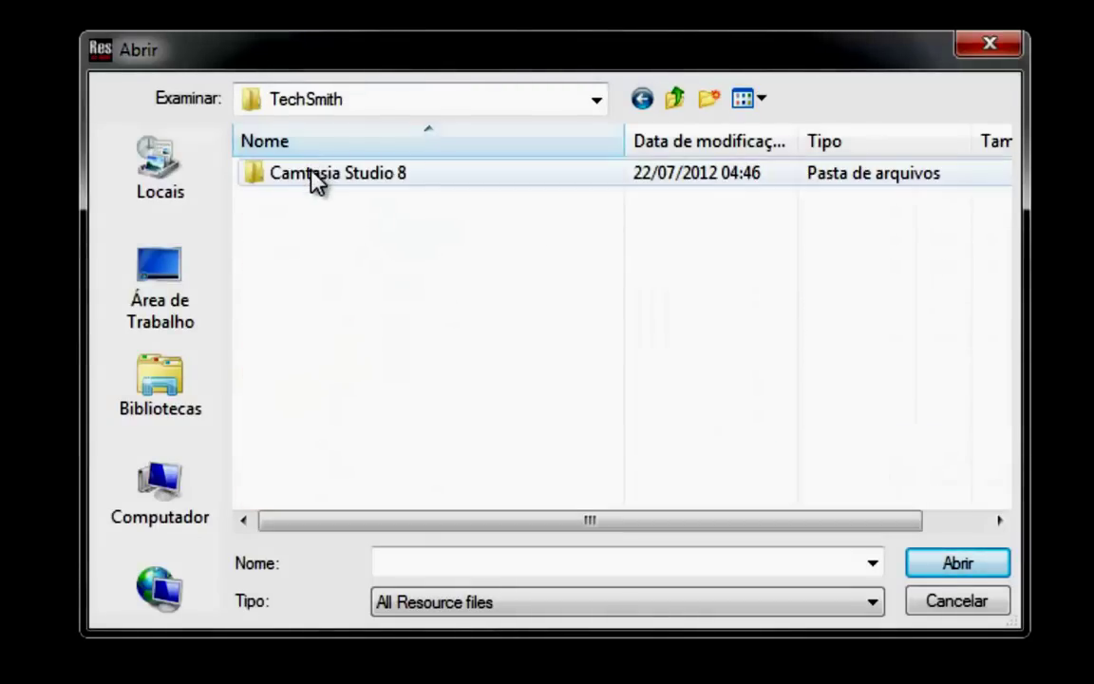
pyautogui.doubleClick(314, 175)
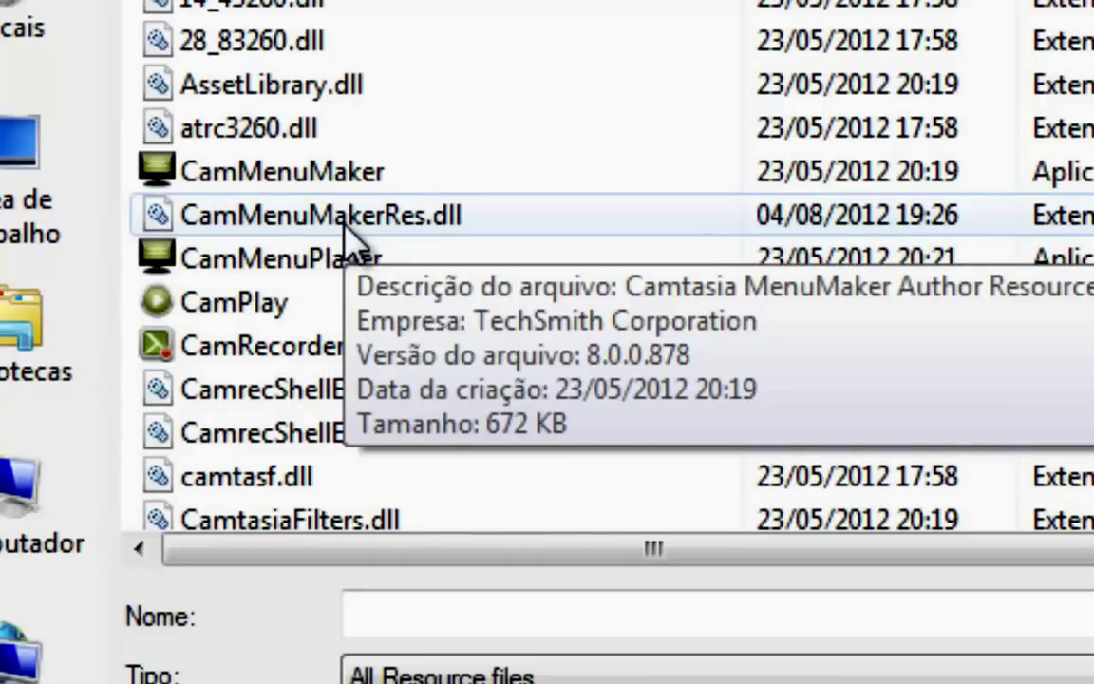
# Step: Open CamMenuMakerRes.dll from the Camtasia Studio 8 folder for resource editing
pyautogui.click(347, 223)
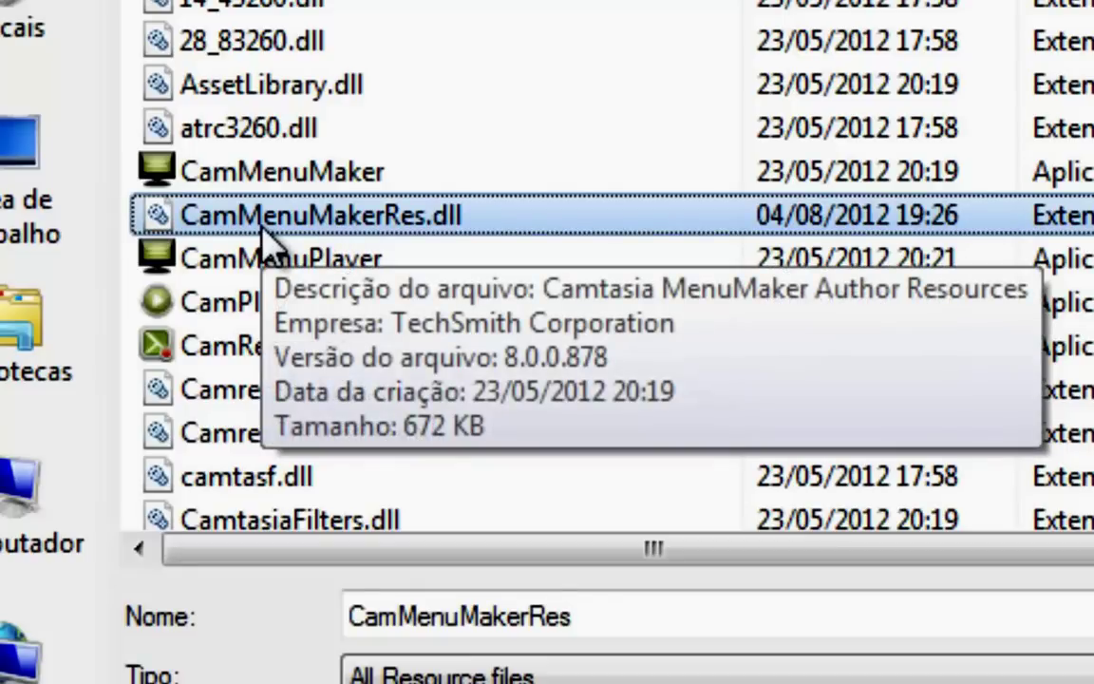
pyautogui.scroll(-1, 340, 298)
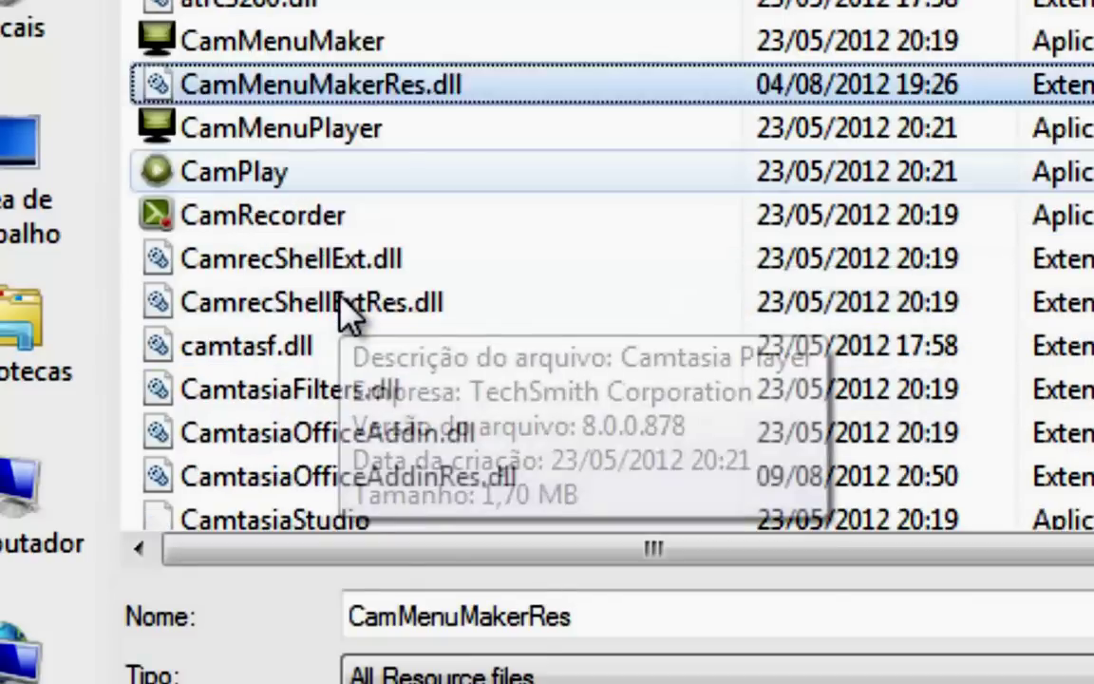
pyautogui.scroll(-1, 352, 276)
pyautogui.scroll(3, 375, 218)
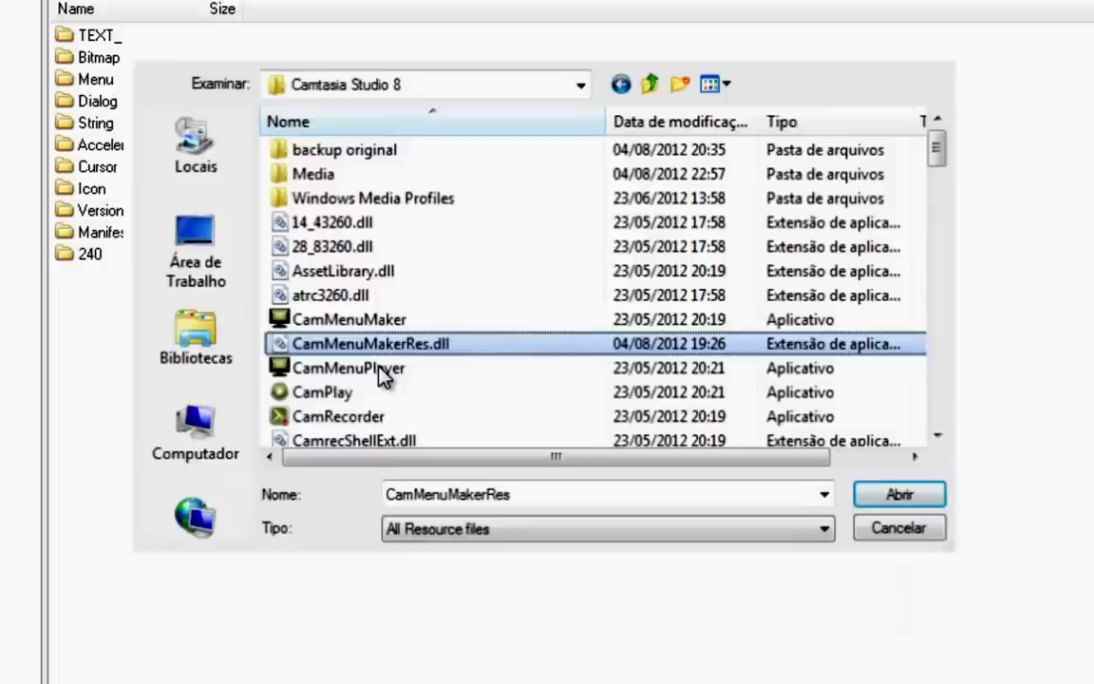
pyautogui.doubleClick(285, 353)
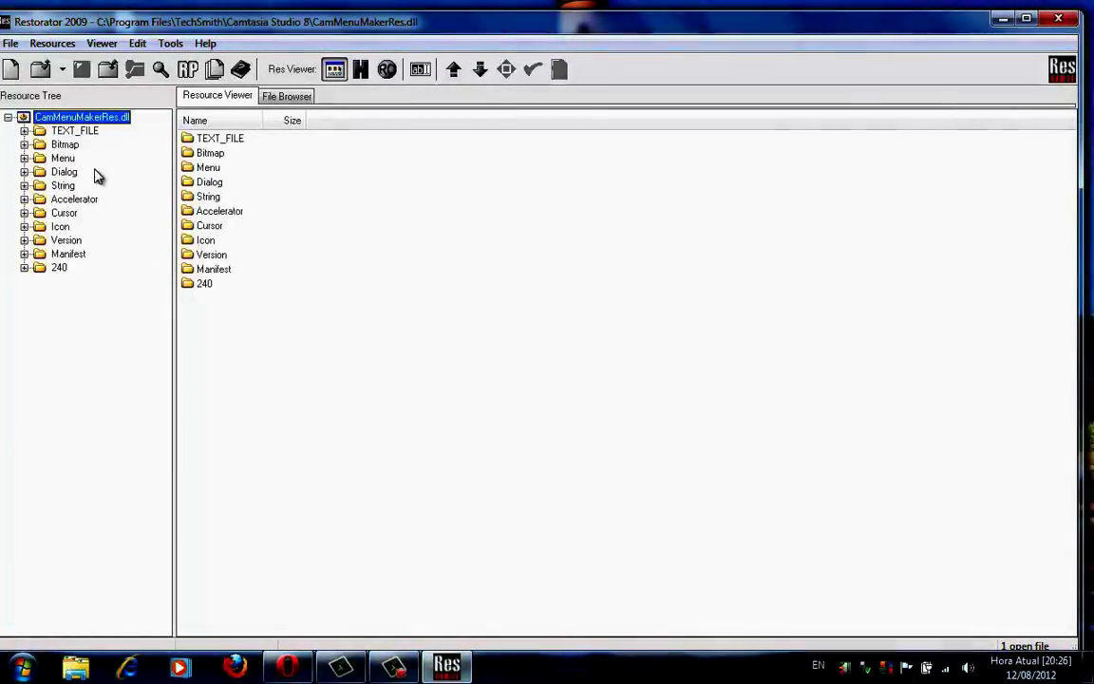
# Step: Check the TEXT_FILE resources, then expand the Menu resources and view menu 100
pyautogui.click(70, 132)
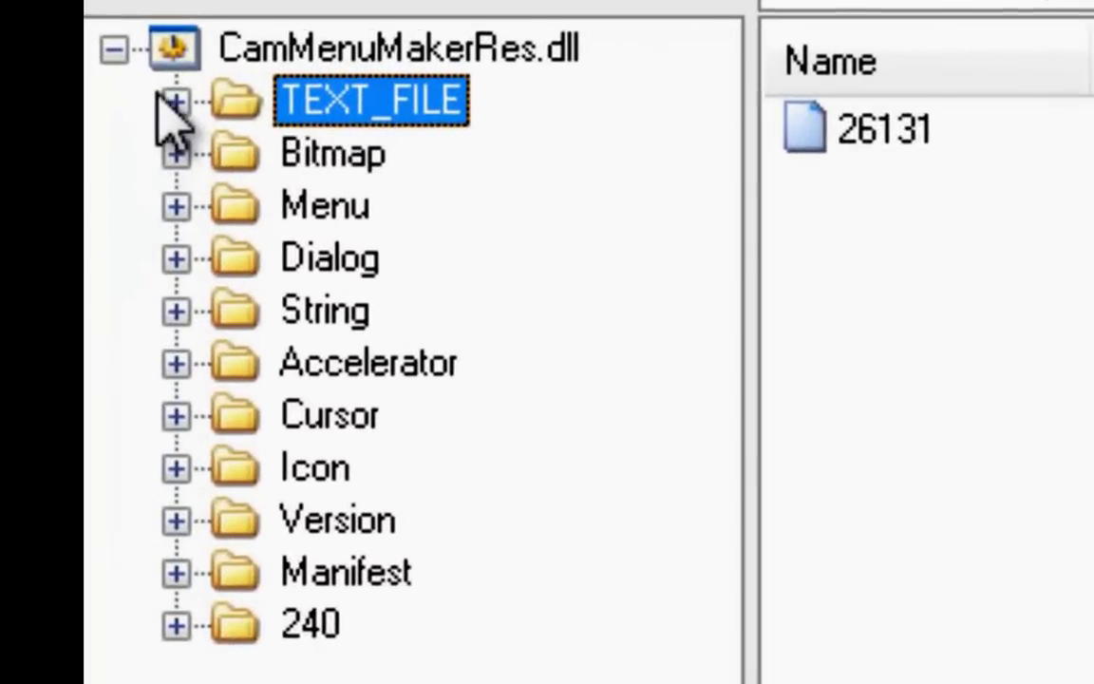
pyautogui.click(171, 101)
pyautogui.click(171, 101)
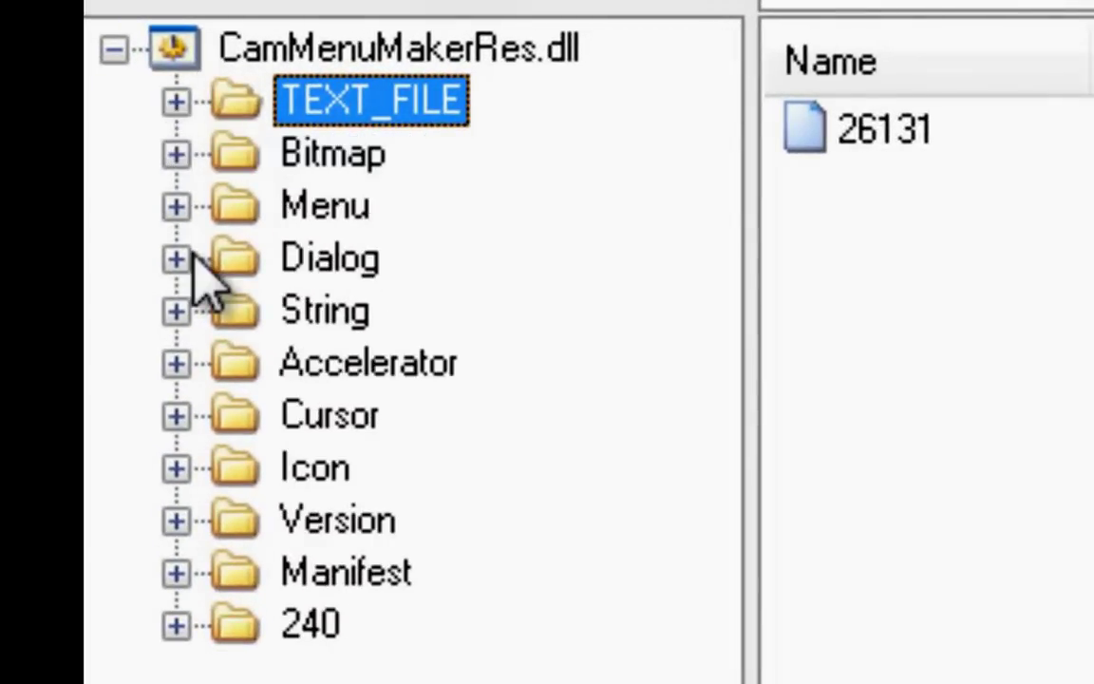
pyautogui.click(176, 207)
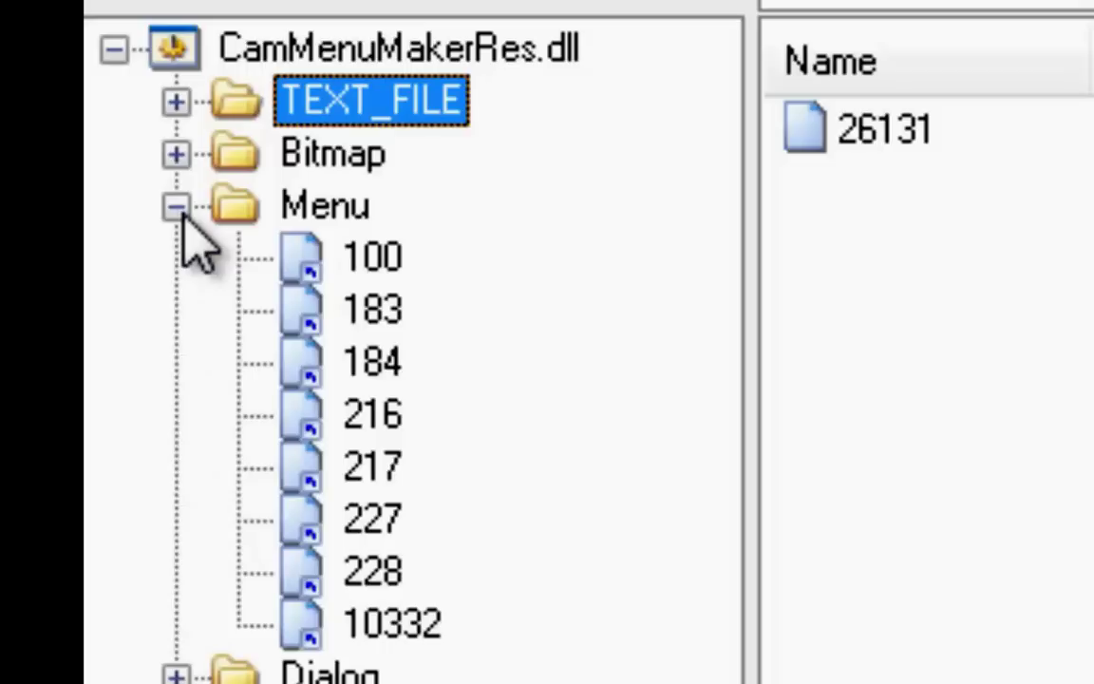
pyautogui.click(369, 258)
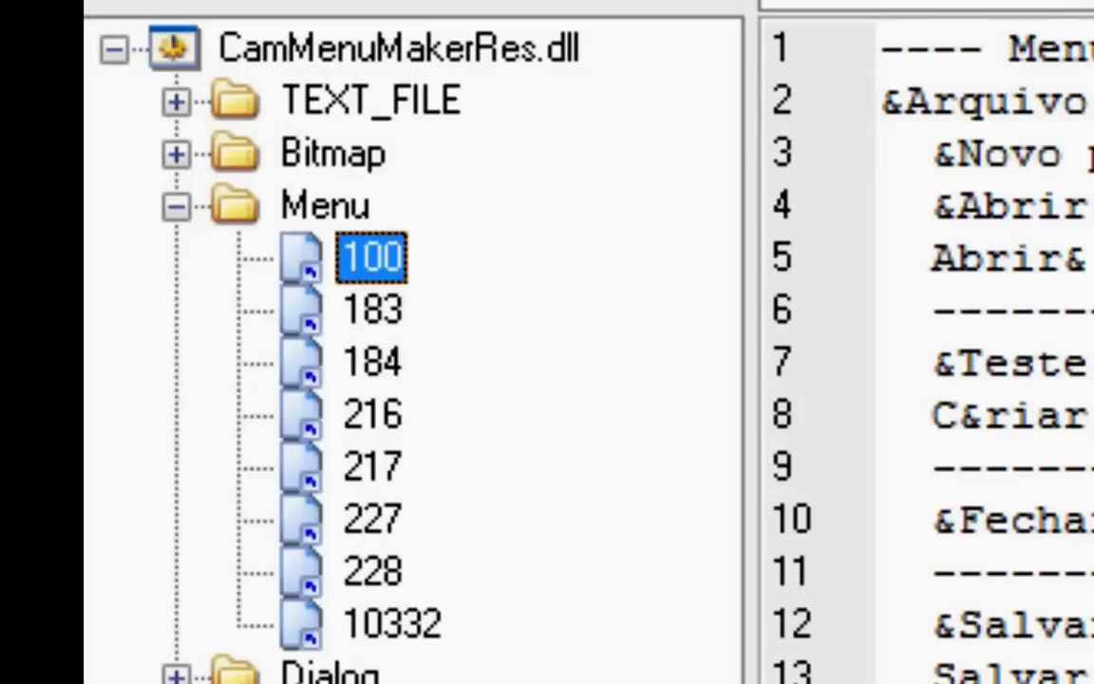
# Step: Expand the Dialog resources and preview dialogs 153 and 167
pyautogui.click(176, 674)
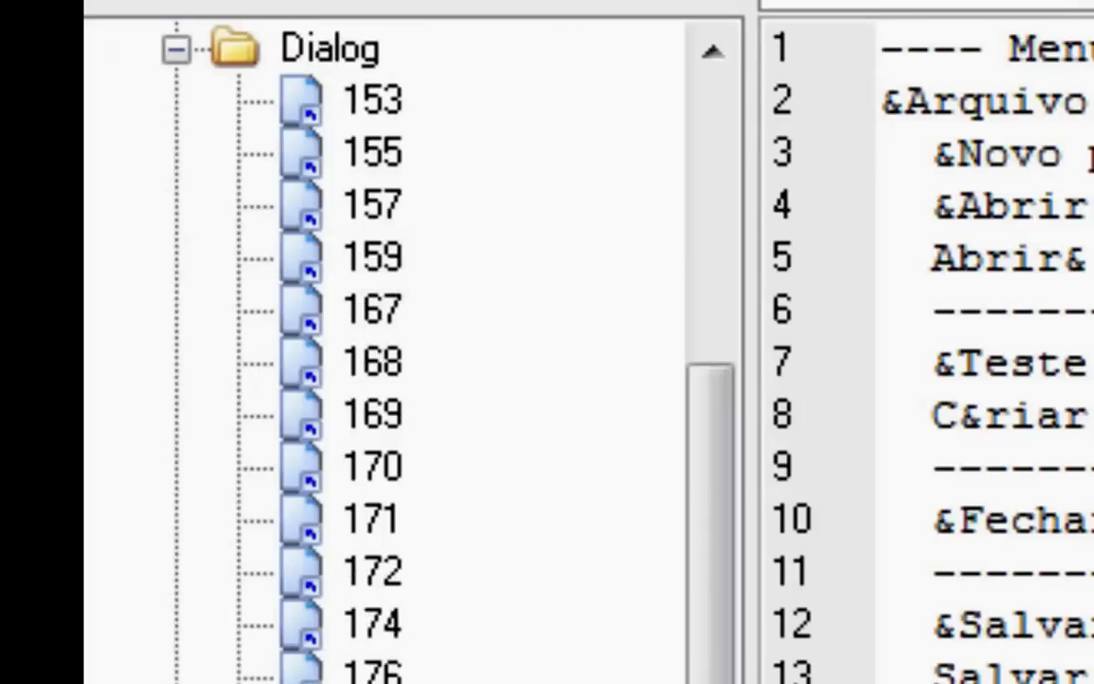
pyautogui.click(399, 108)
pyautogui.click(353, 302)
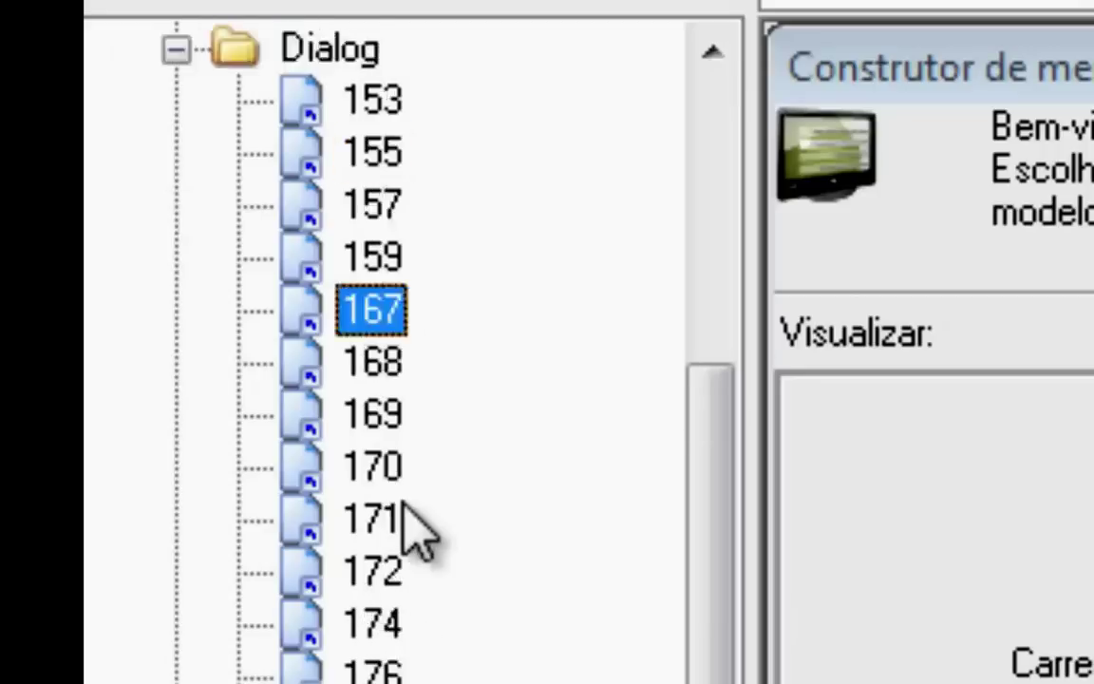
# Step: Collapse the Dialog resources and view the Inglês (Estados Unidos) string table
pyautogui.scroll(1, 418, 523)
pyautogui.click(175, 207)
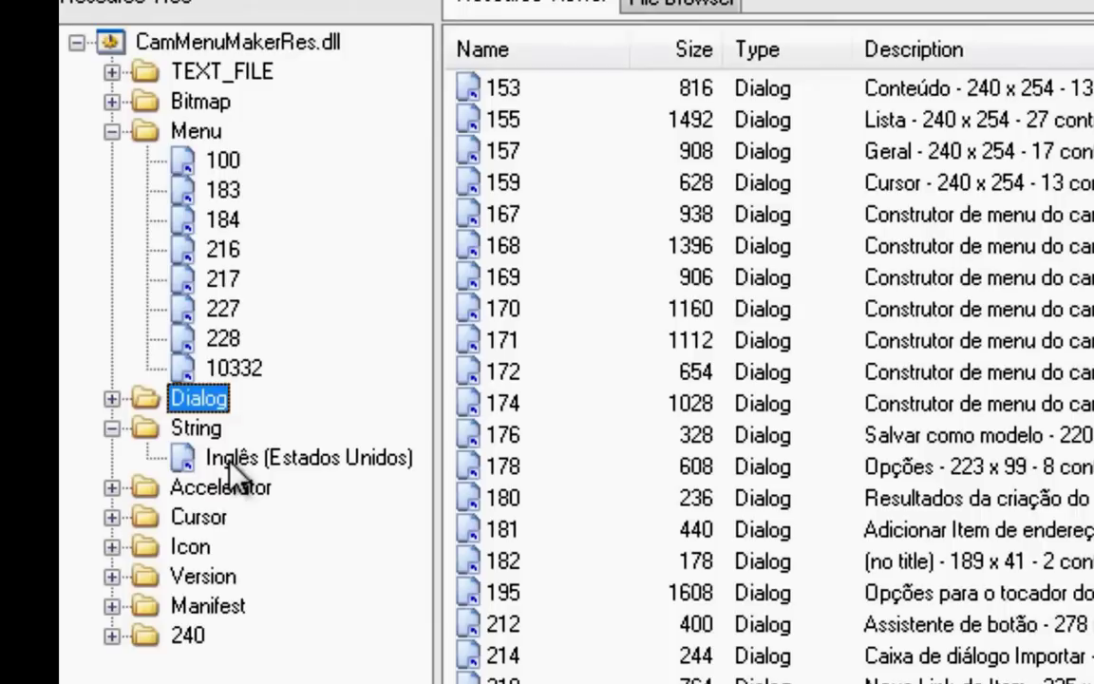
pyautogui.click(214, 458)
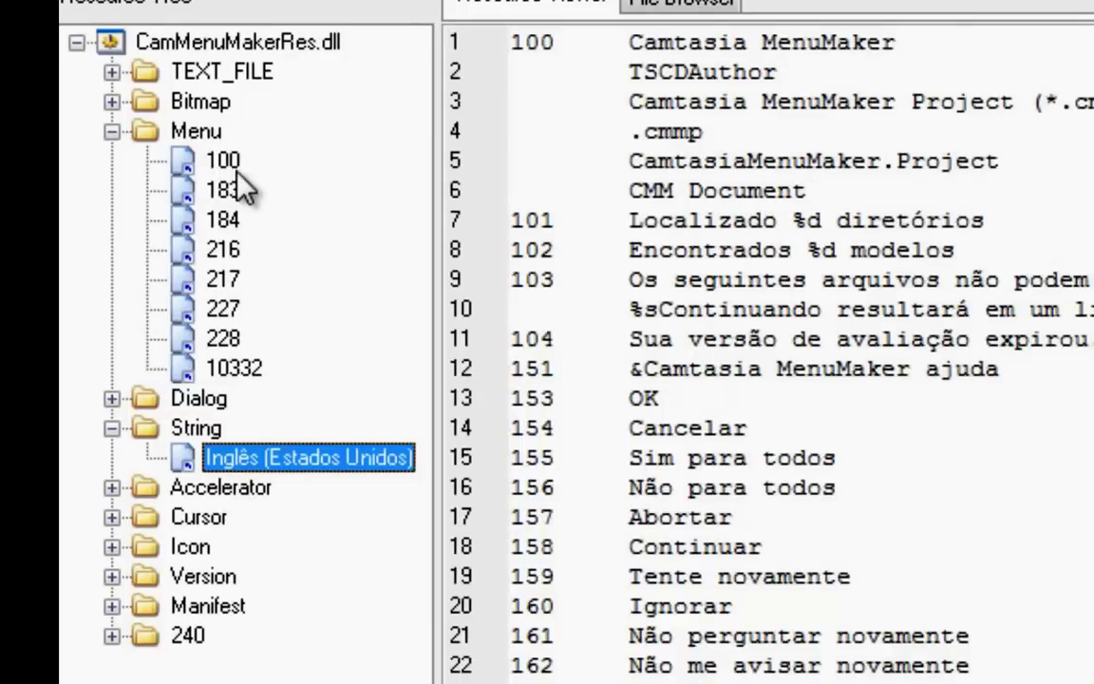
# Step: Review the contents of the Menu, Dialog and String resource folders and display menu 100 again
pyautogui.click(198, 133)
pyautogui.click(195, 399)
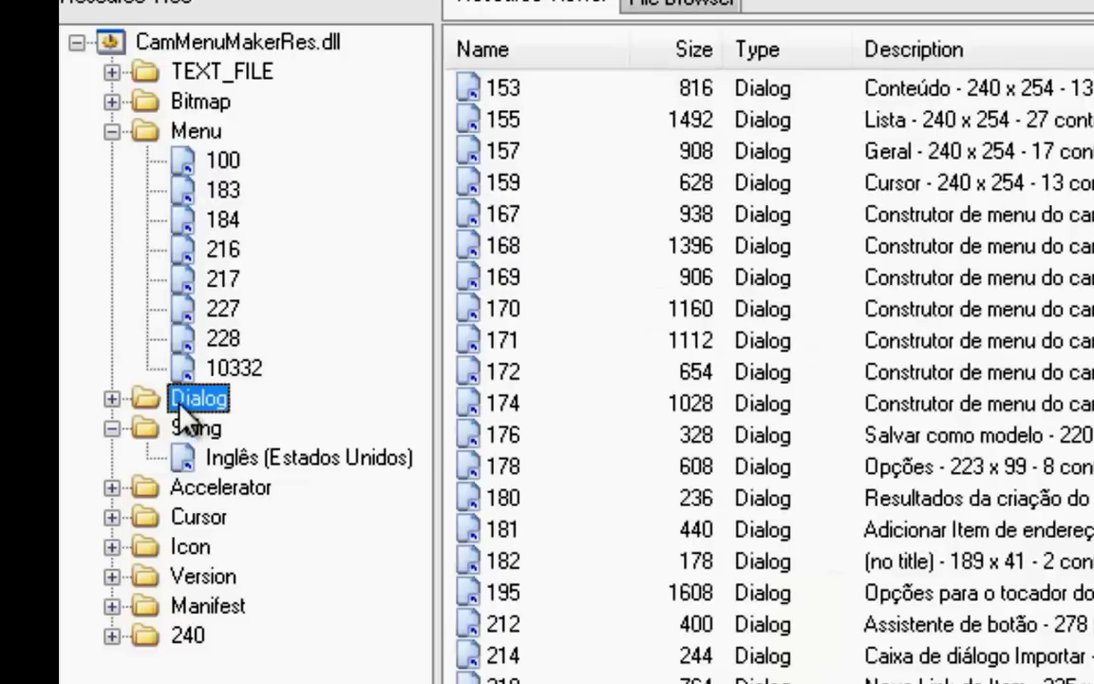
pyautogui.click(195, 432)
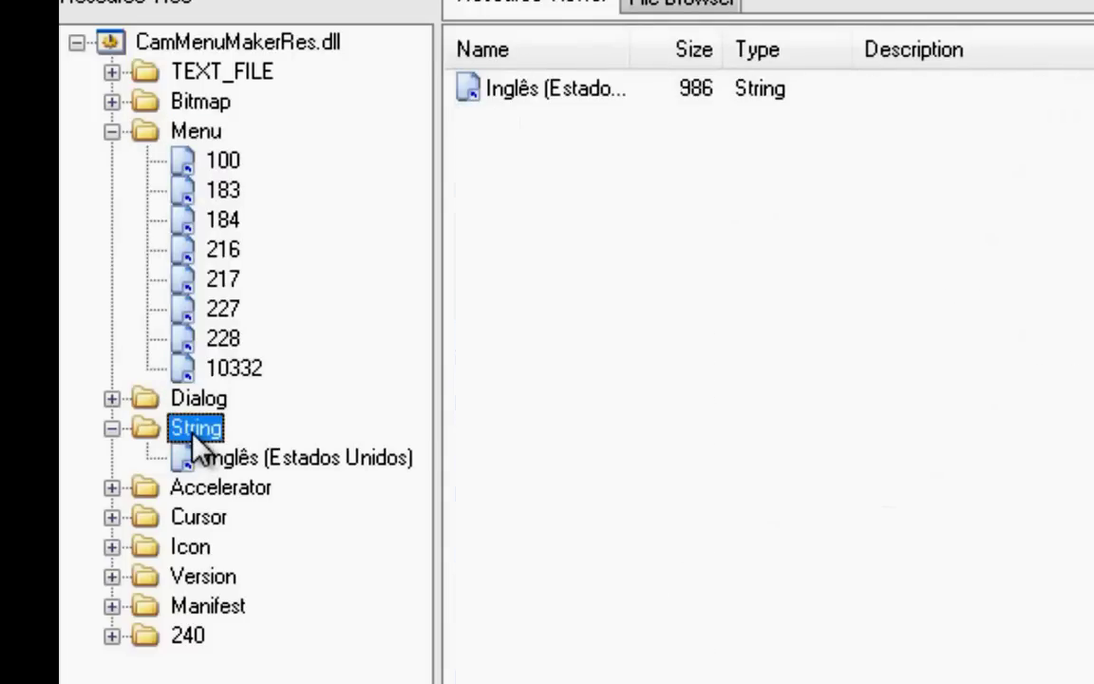
pyautogui.click(196, 133)
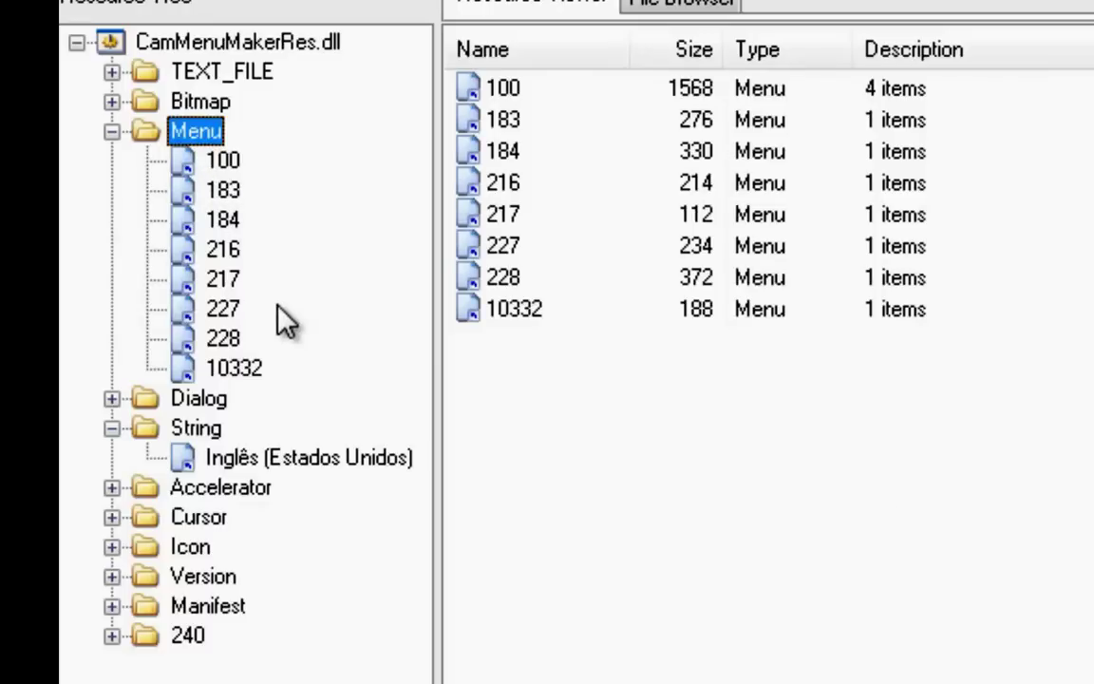
pyautogui.click(221, 161)
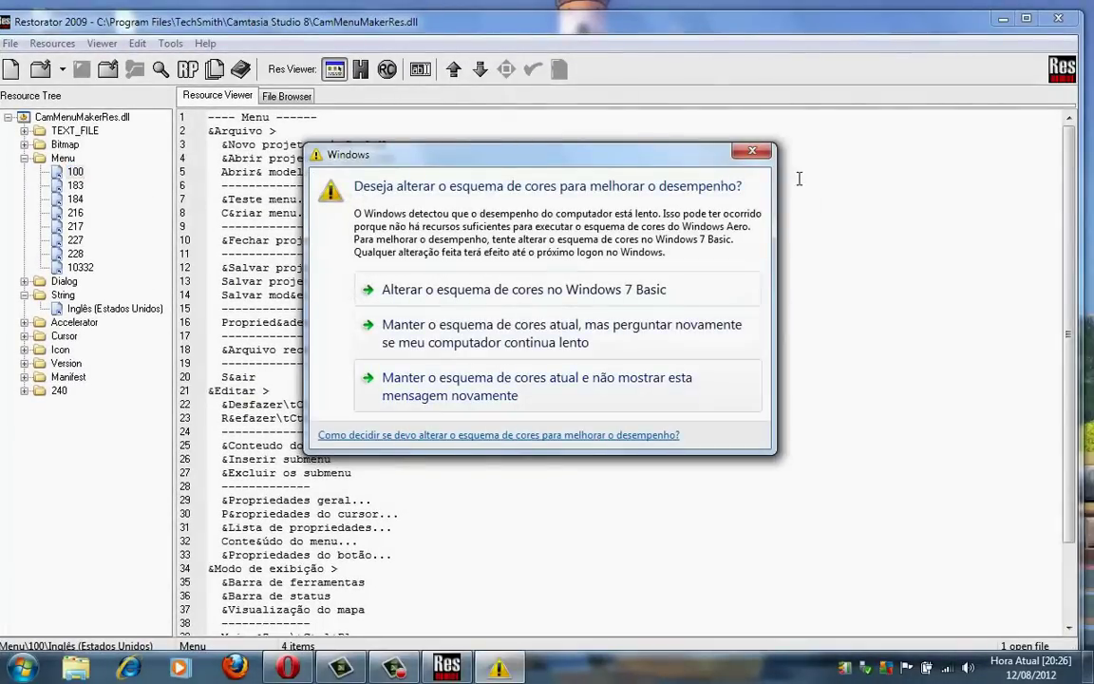
# Step: Dismiss the Windows colour scheme prompt, make menu 100 editable, and check its Arquivo entries against the menu preview
pyautogui.click(751, 150)
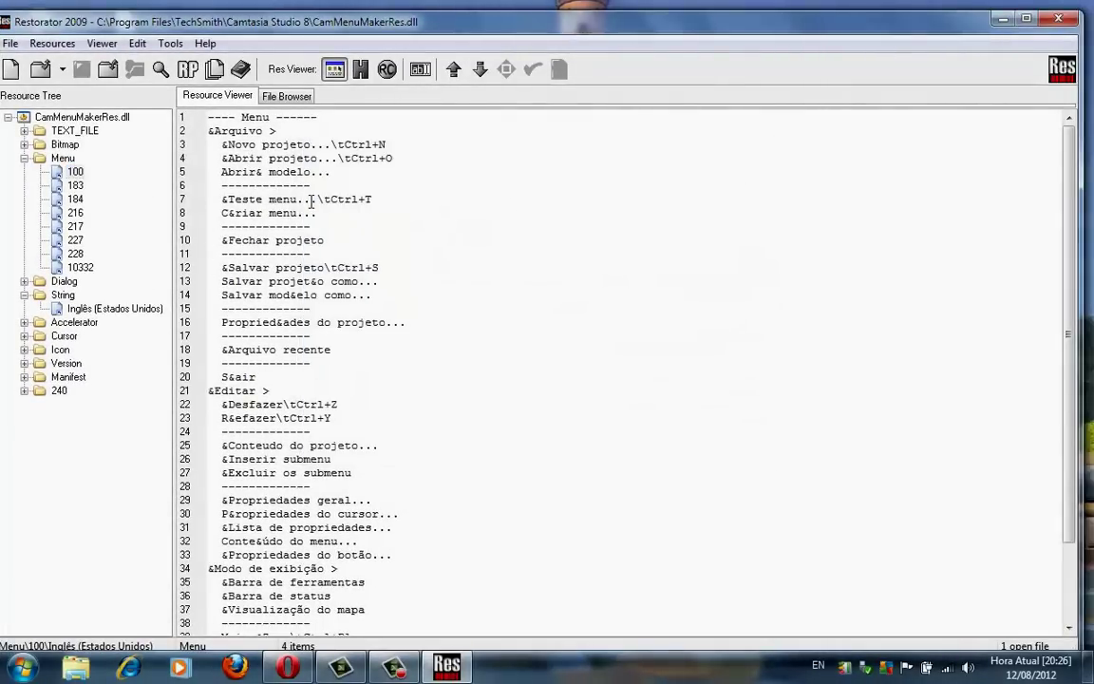
pyautogui.press('F7')
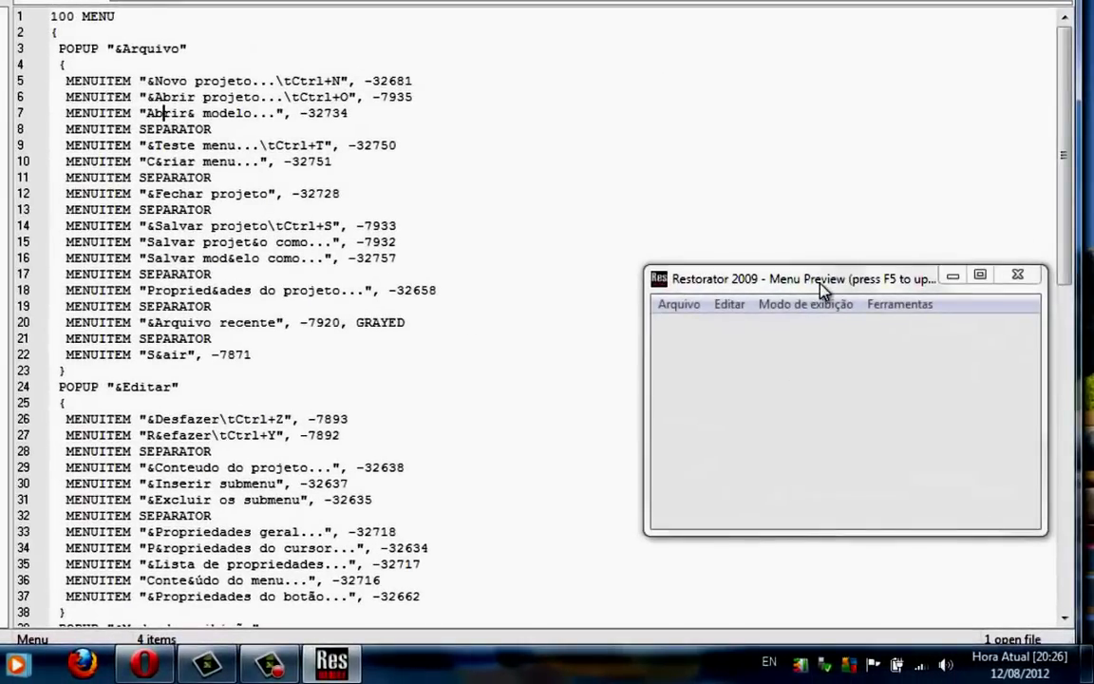
pyautogui.moveTo(820, 285); pyautogui.dragTo(777, 144)
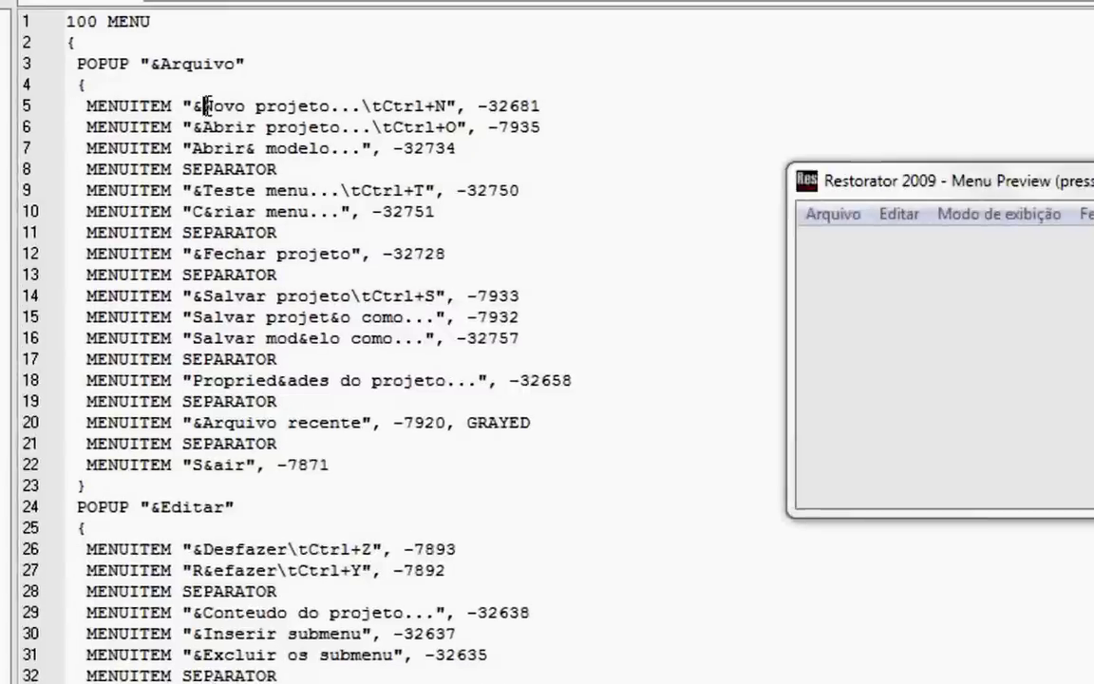
pyautogui.moveTo(154, 81); pyautogui.dragTo(260, 81)
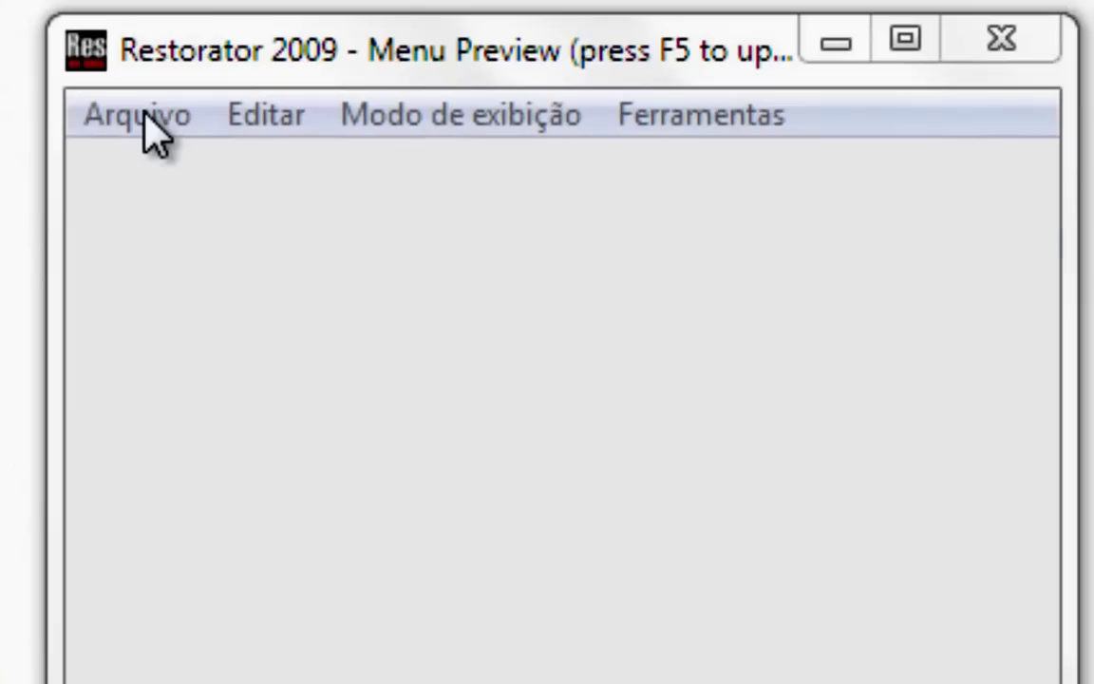
pyautogui.click(143, 116)
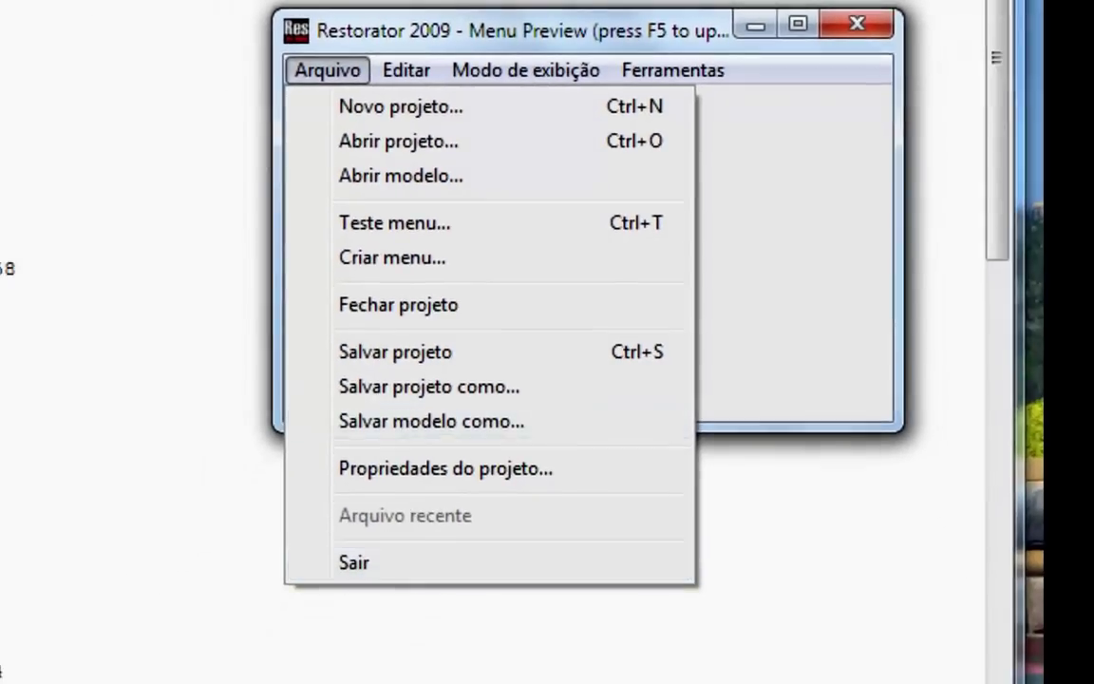
pyautogui.click(562, 186)
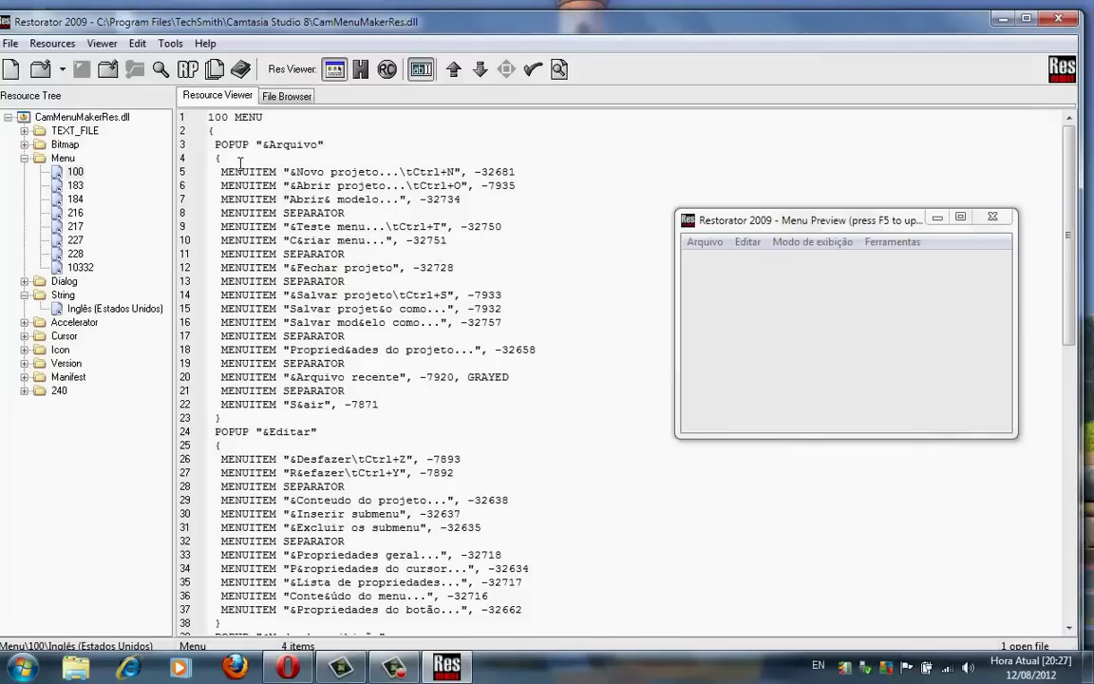
# Step: Highlight the Arquivo menu items in the menu 100 source and look at the commands for saving the file
pyautogui.moveTo(240, 164); pyautogui.dragTo(277, 411)
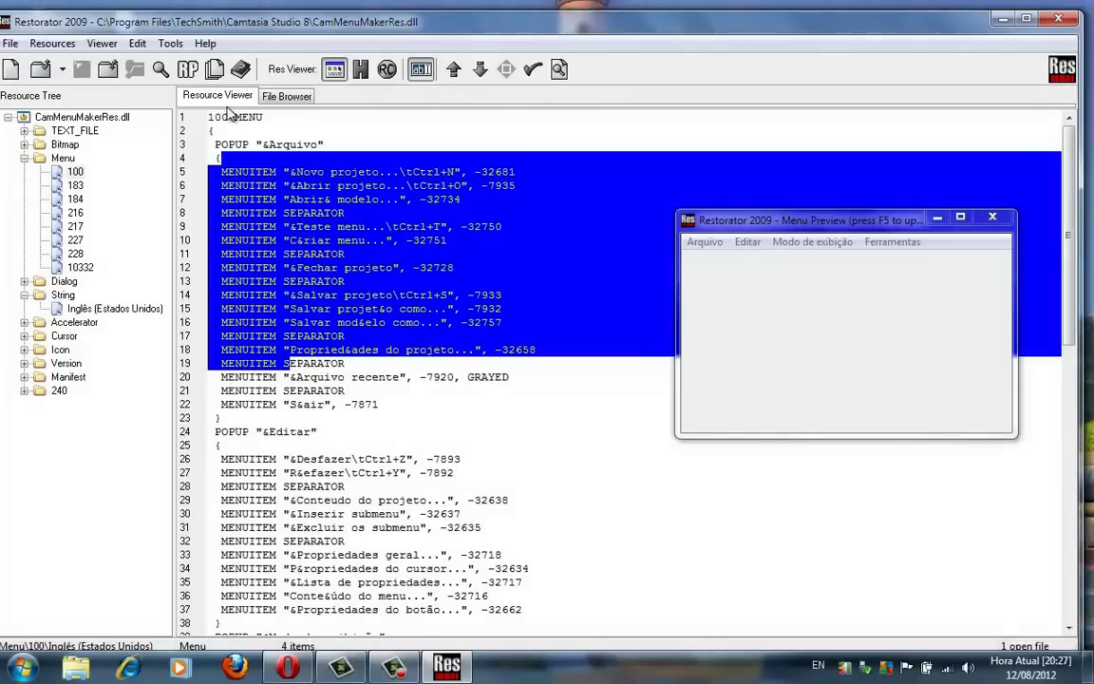
pyautogui.click(11, 44)
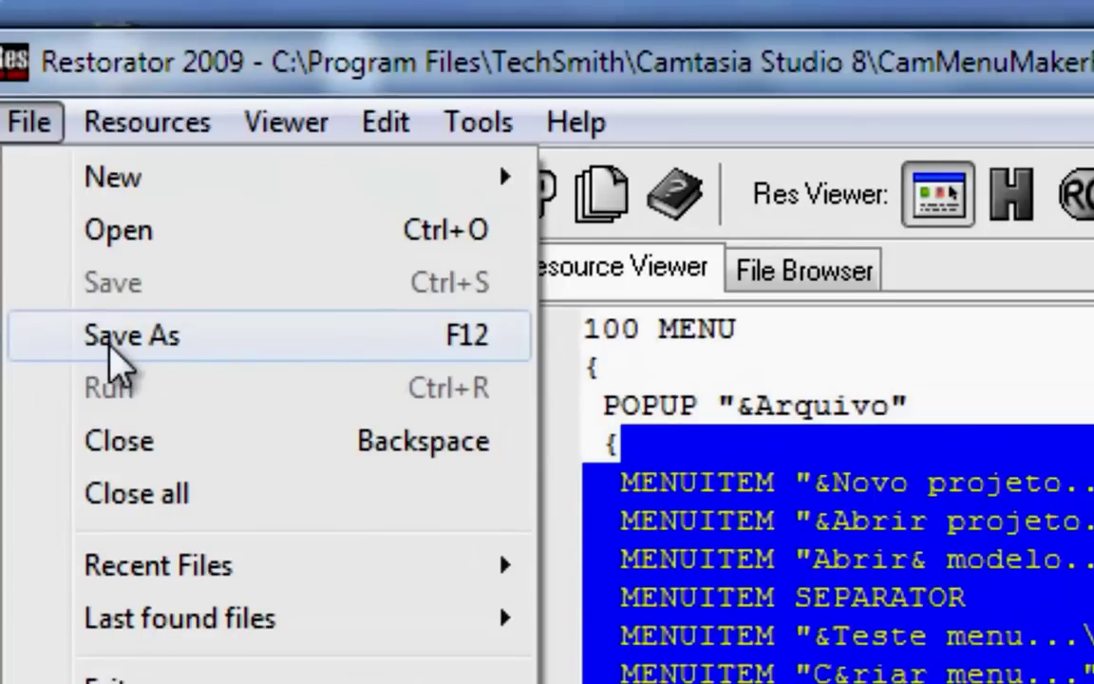
pyautogui.press('Escape')
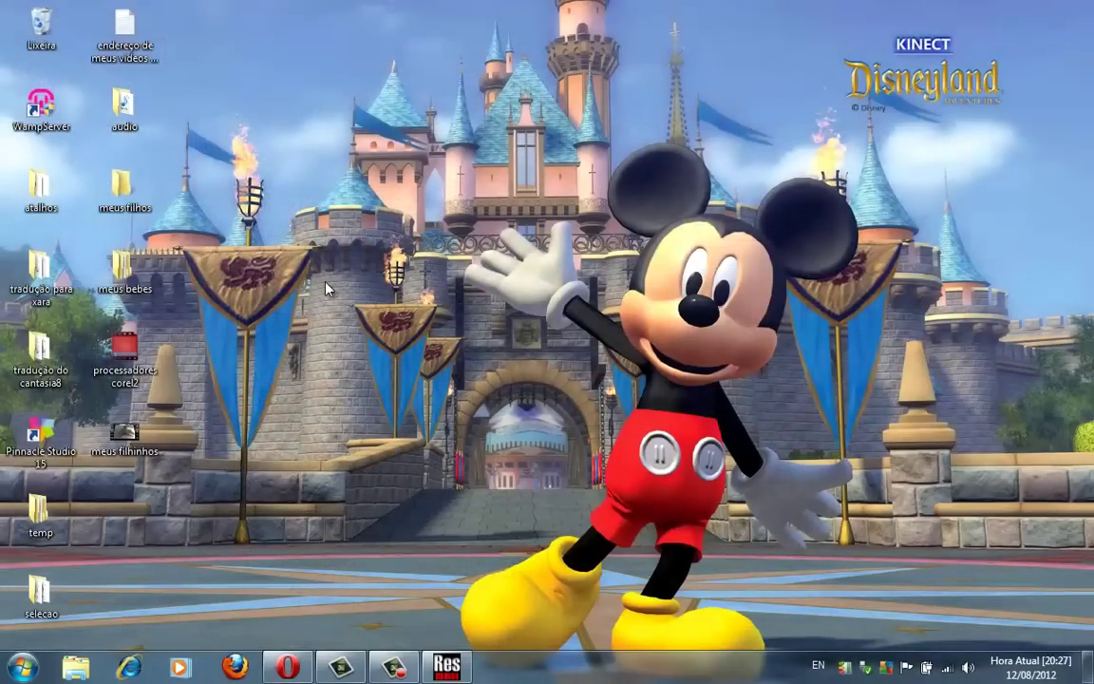
# Step: Open the tradução do cantasia8 folder on the desktop and copy the file CamtasiaOfficeAddinRes.dll
pyautogui.click(326, 354)
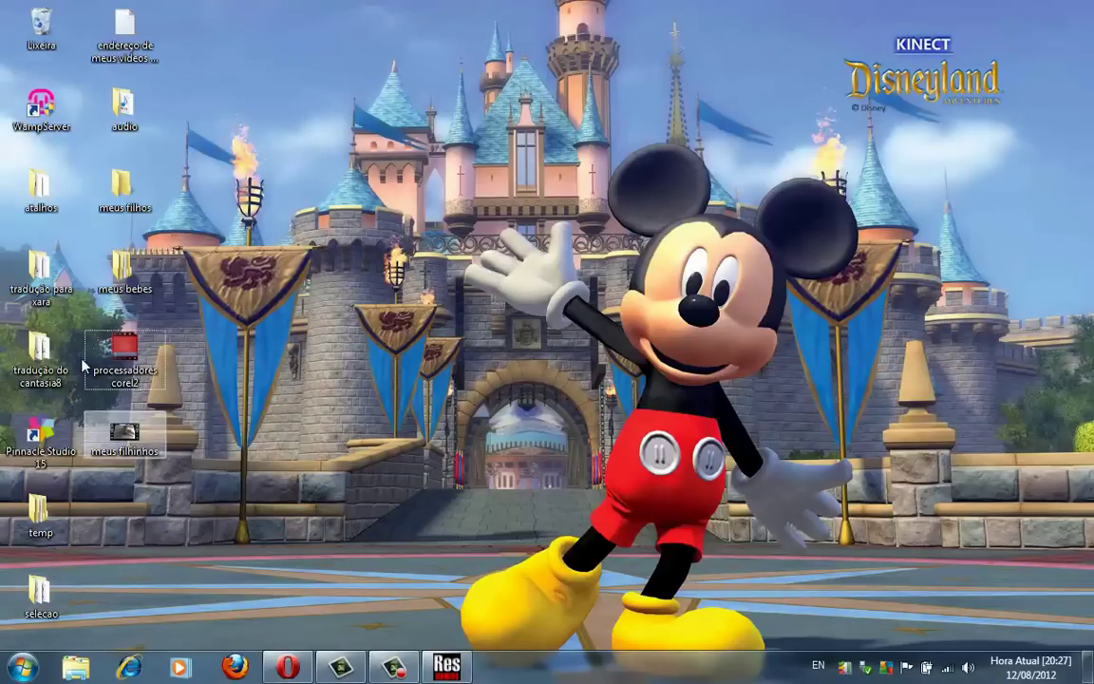
pyautogui.doubleClick(40, 350)
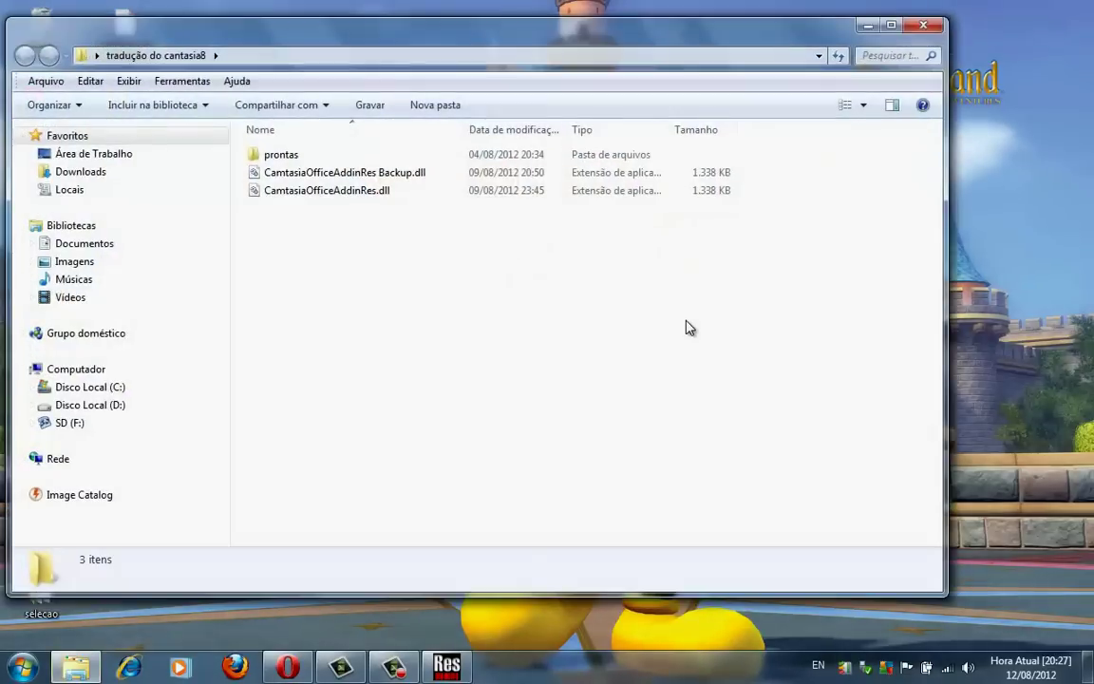
pyautogui.click(923, 25)
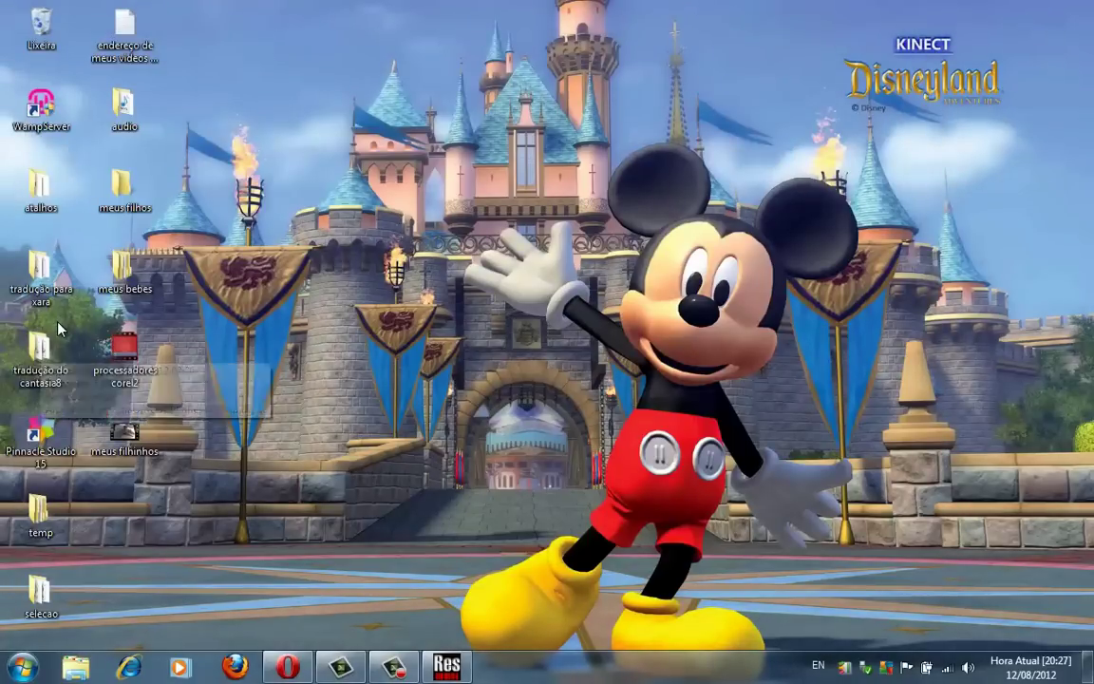
pyautogui.doubleClick(60, 376)
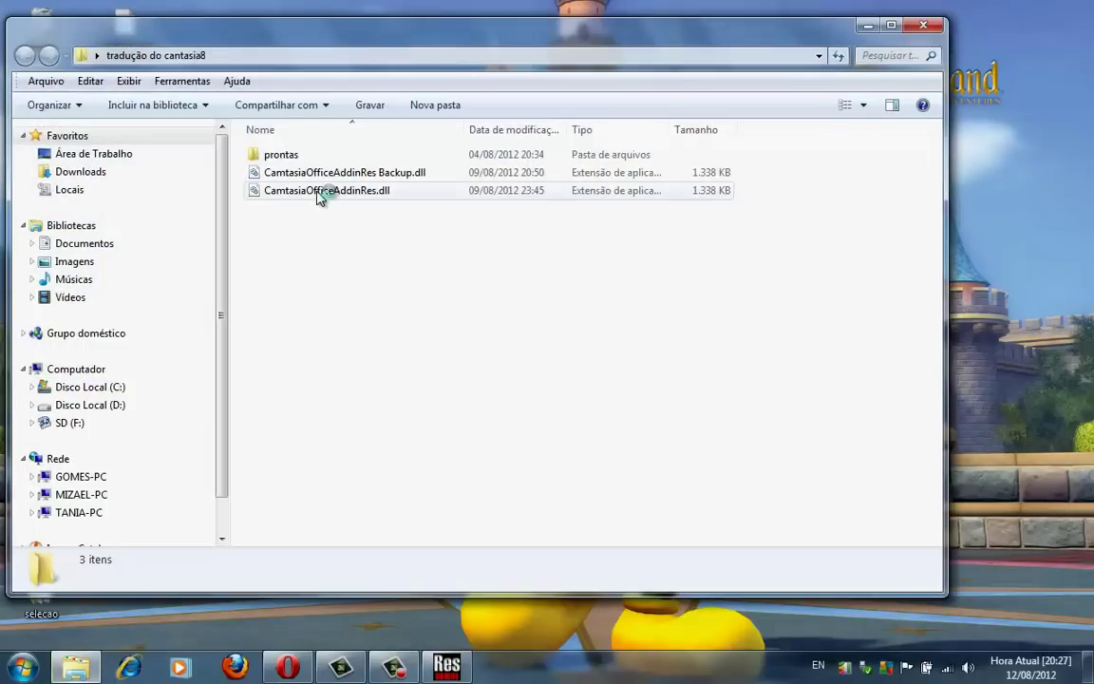
pyautogui.rightClick(320, 194)
pyautogui.click(361, 389)
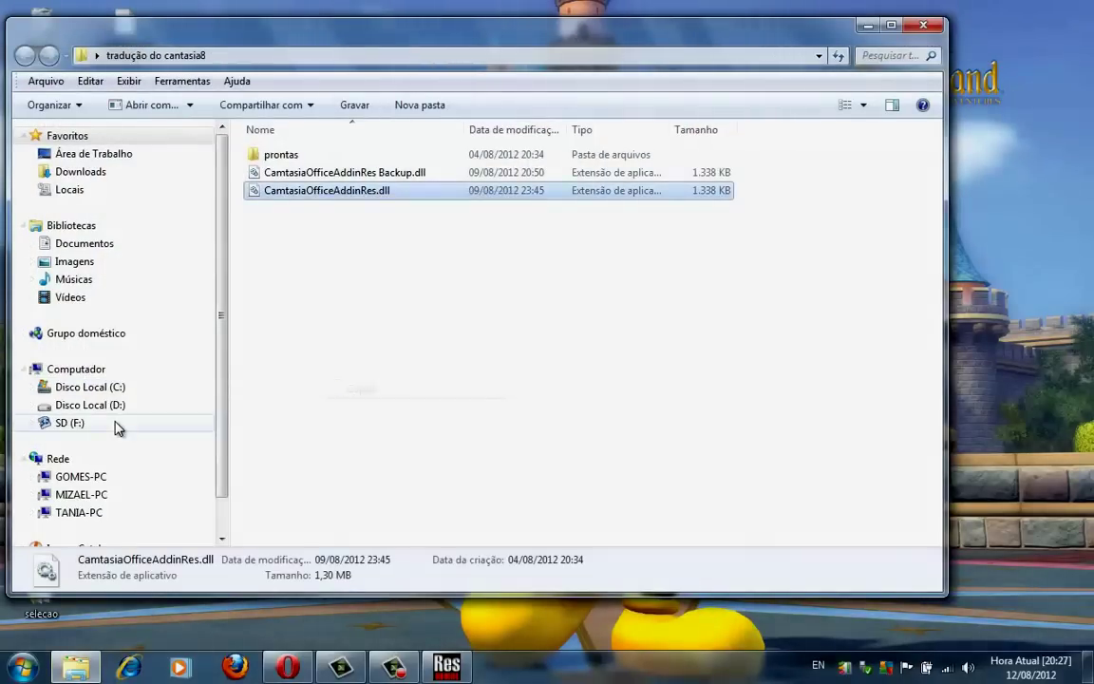
# Step: Browse on Disco Local (C:) to the folder Arquivos de Programas > TechSmith > Camtasia Studio 8
pyautogui.click(90, 388)
pyautogui.doubleClick(298, 174)
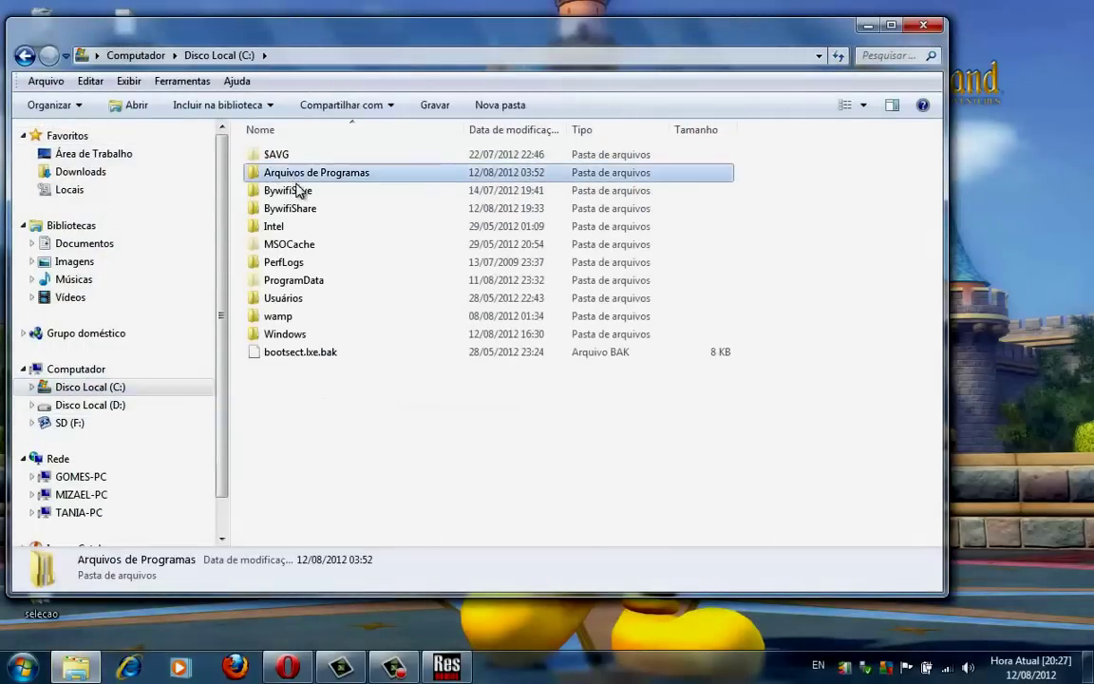
pyautogui.click(301, 356)
pyautogui.press('t')
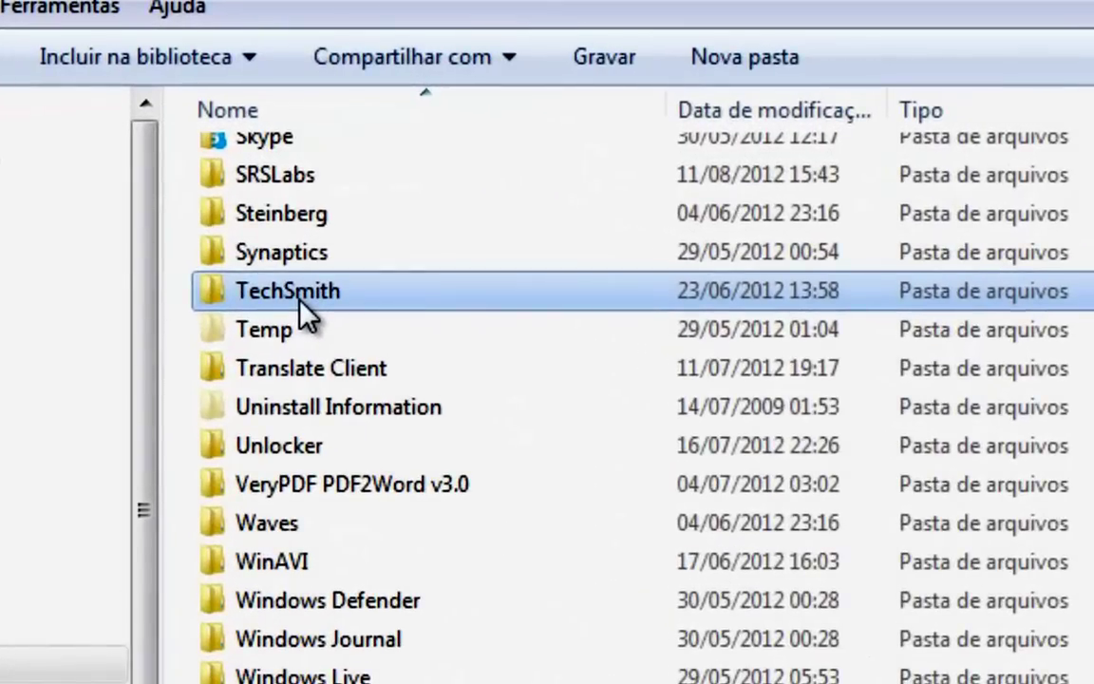
pyautogui.doubleClick(301, 302)
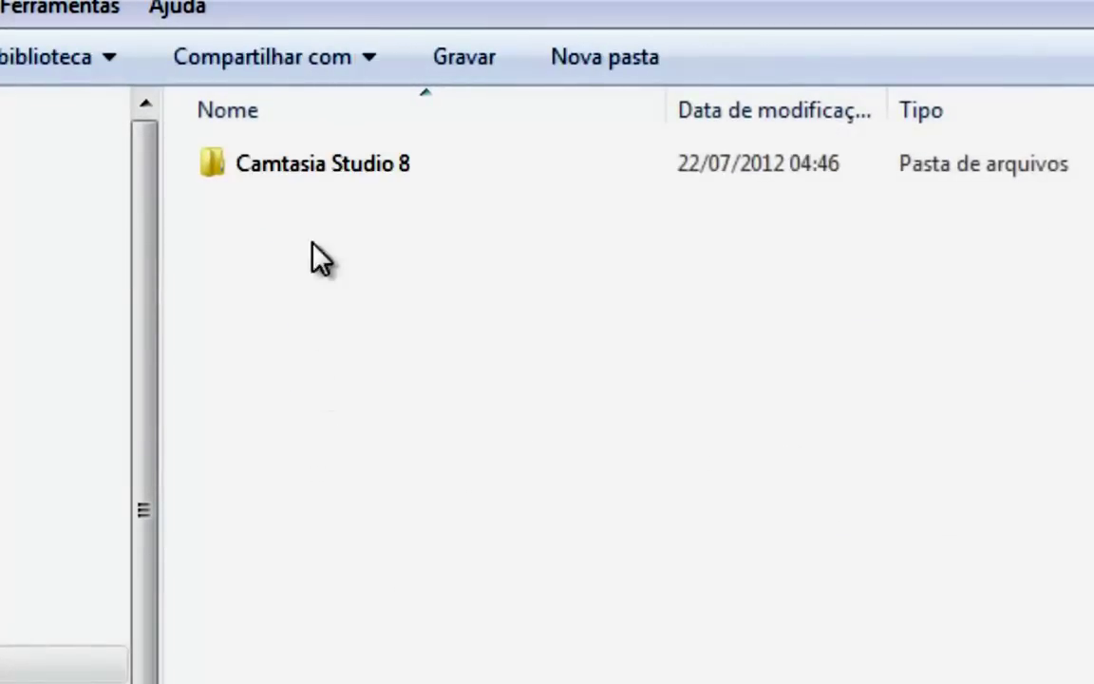
pyautogui.doubleClick(296, 164)
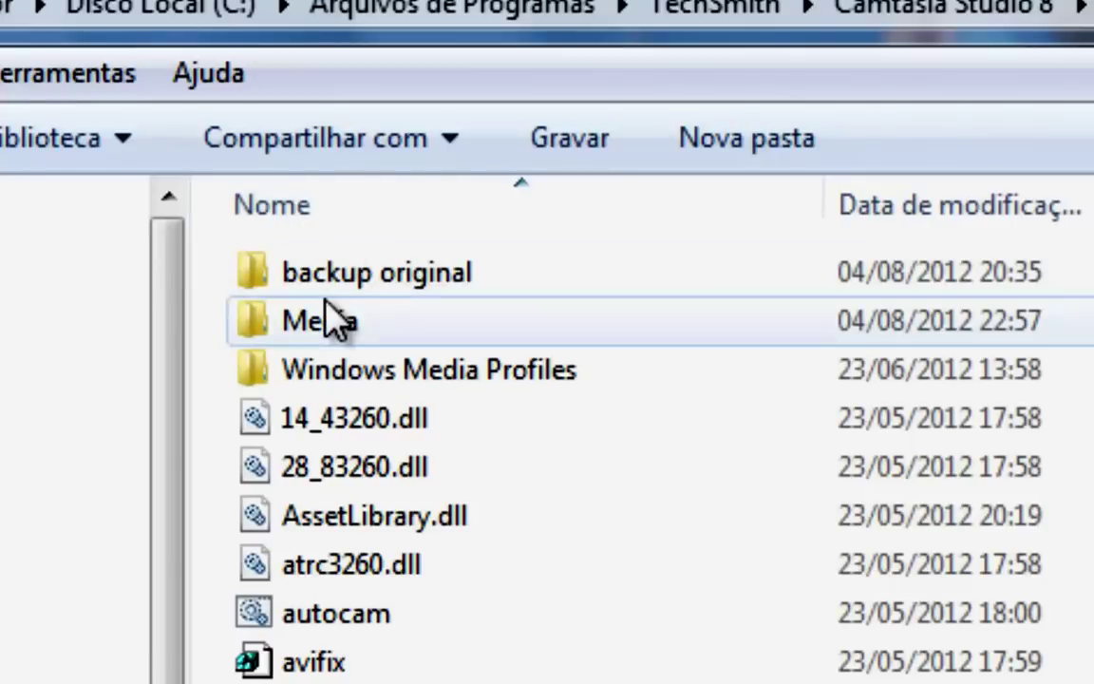
# Step: Open the backup original folder and highlight the original DLL files kept in it
pyautogui.moveTo(330, 291)
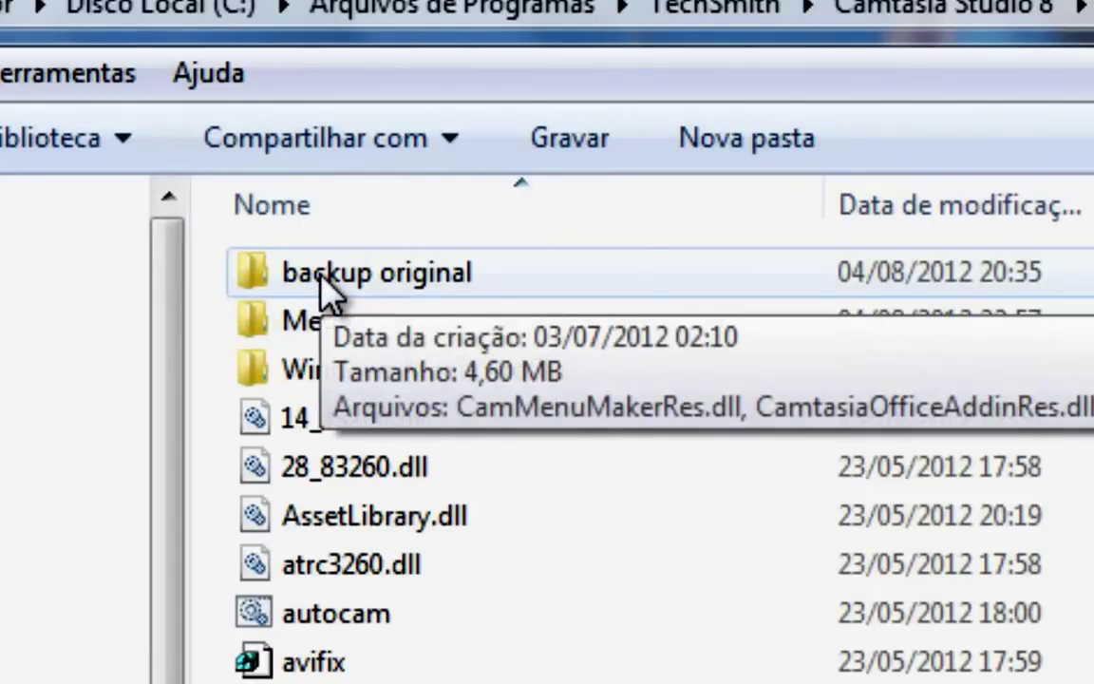
pyautogui.doubleClick(329, 290)
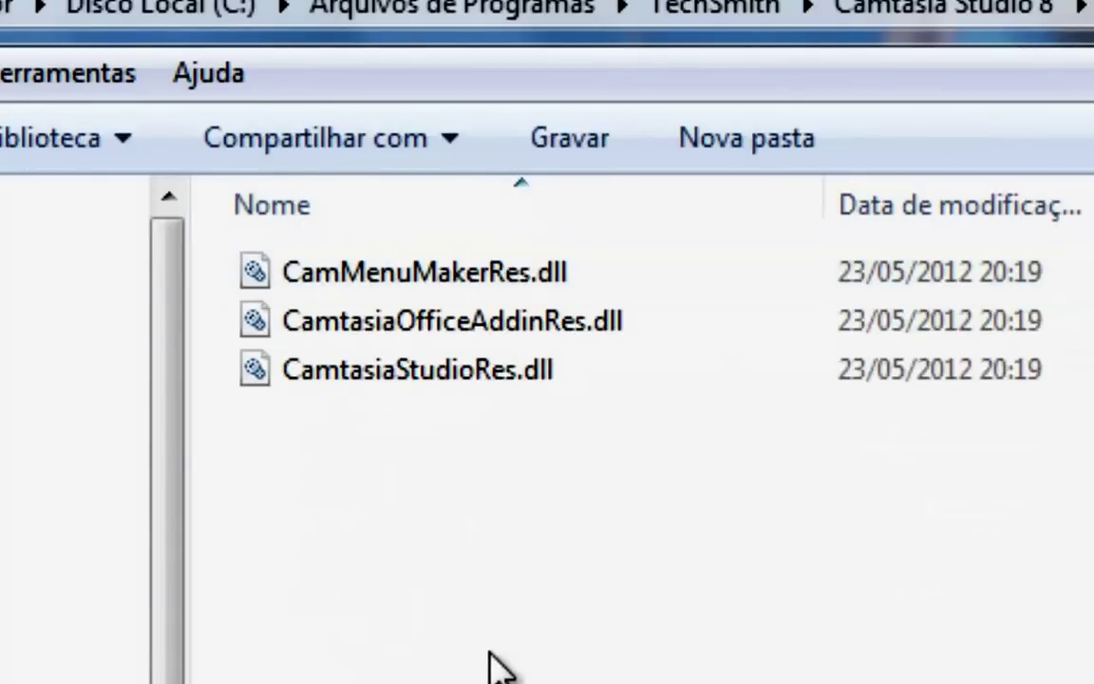
pyautogui.moveTo(651, 540); pyautogui.dragTo(264, 313)
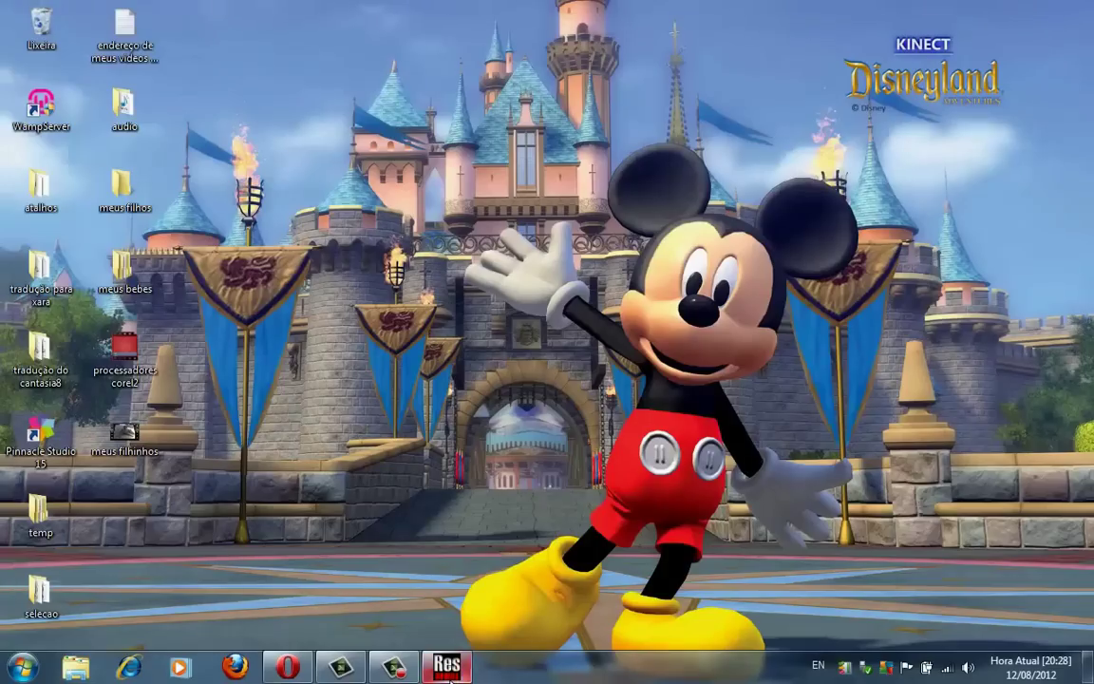
# Step: Switch back to Restorator 2009, collapse the Menu resources and list the Dialog resources
pyautogui.click(461, 671)
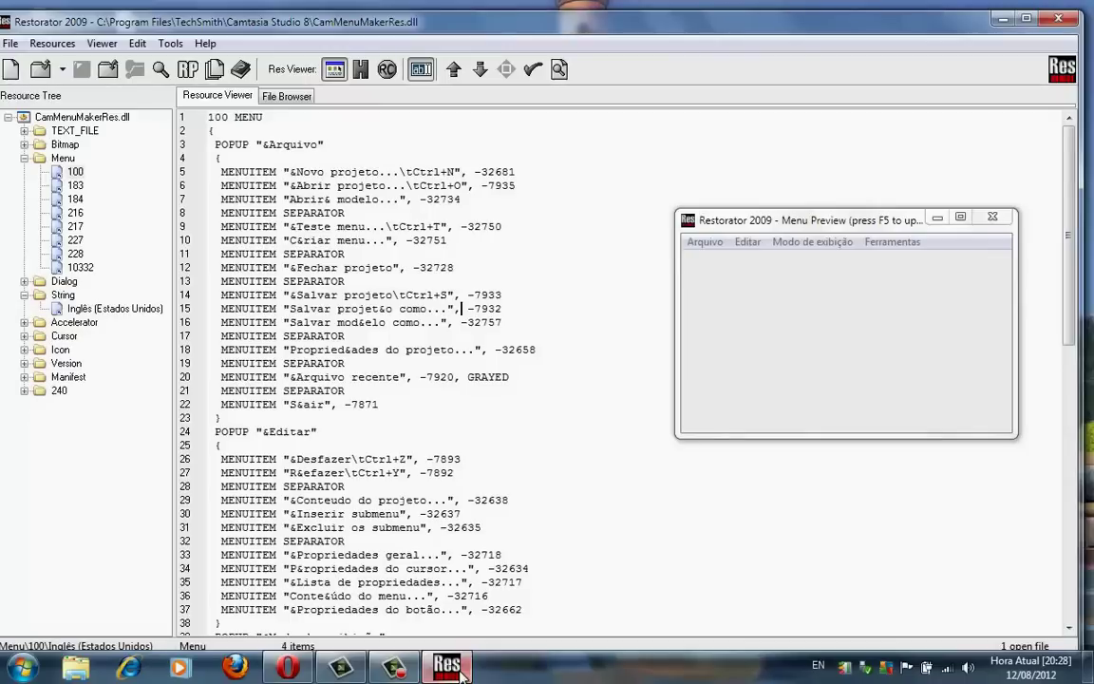
pyautogui.moveTo(292, 230); pyautogui.dragTo(291, 365)
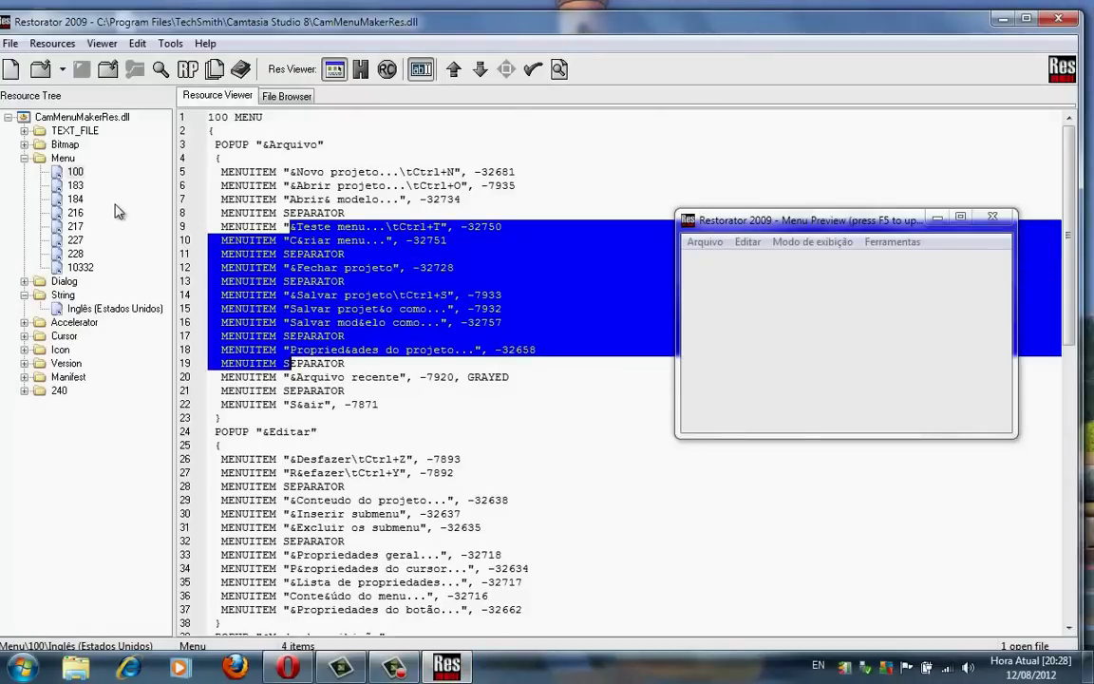
pyautogui.click(23, 159)
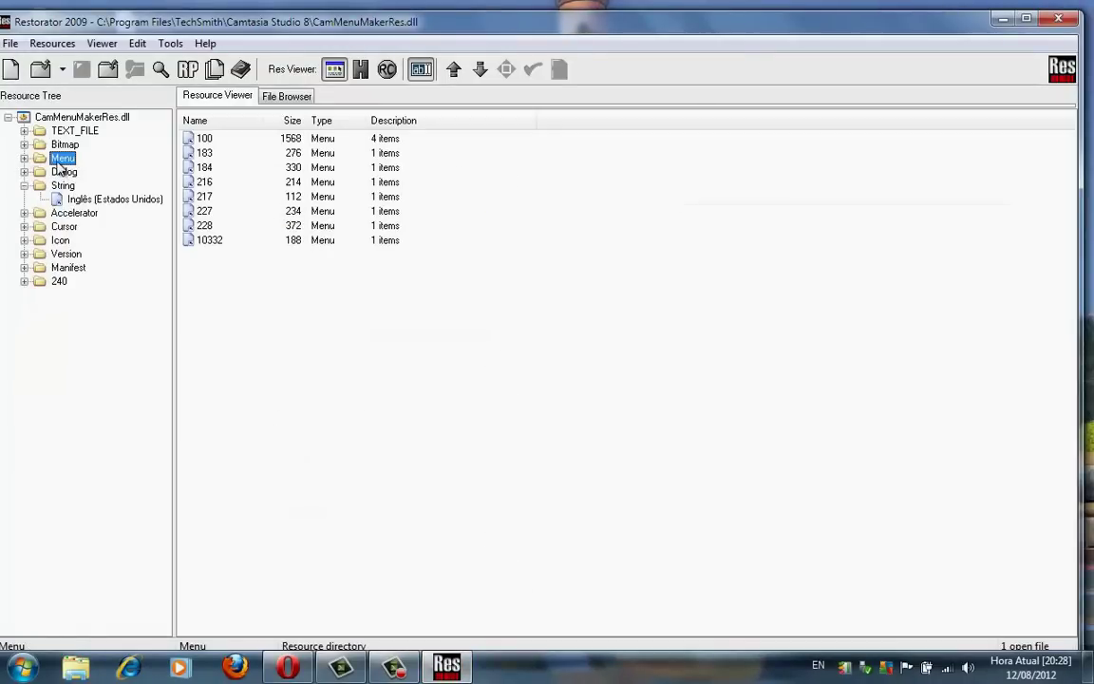
pyautogui.click(62, 173)
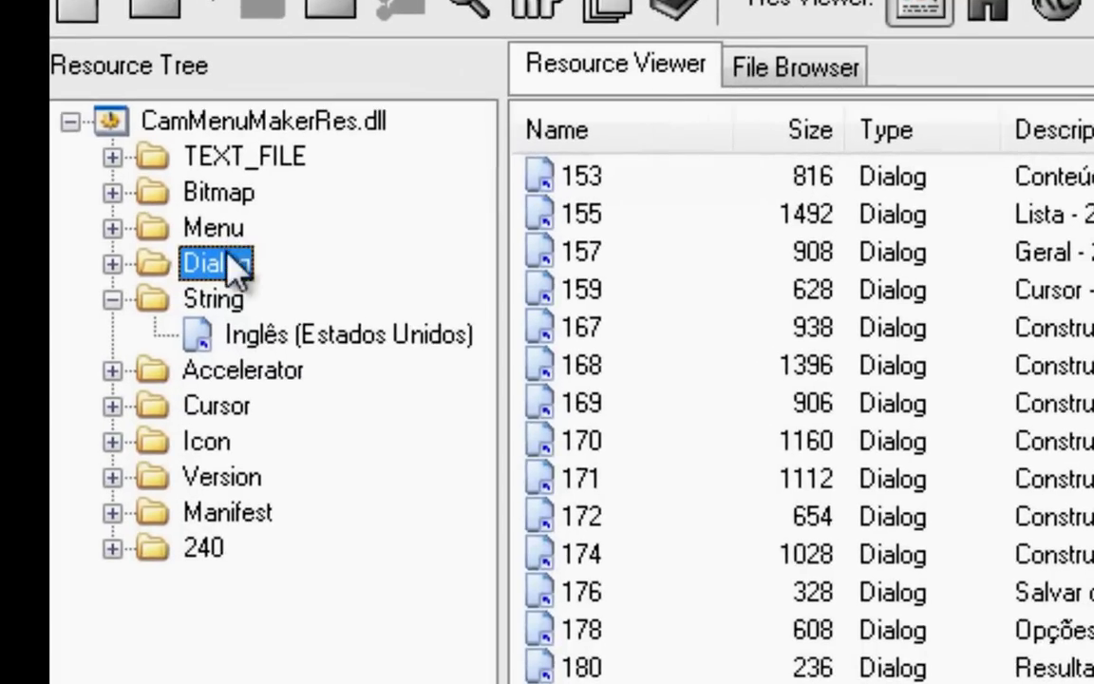
# Step: Review the translated entries of the Inglês (Estados Unidos) string table, then minimize the program
pyautogui.click(277, 335)
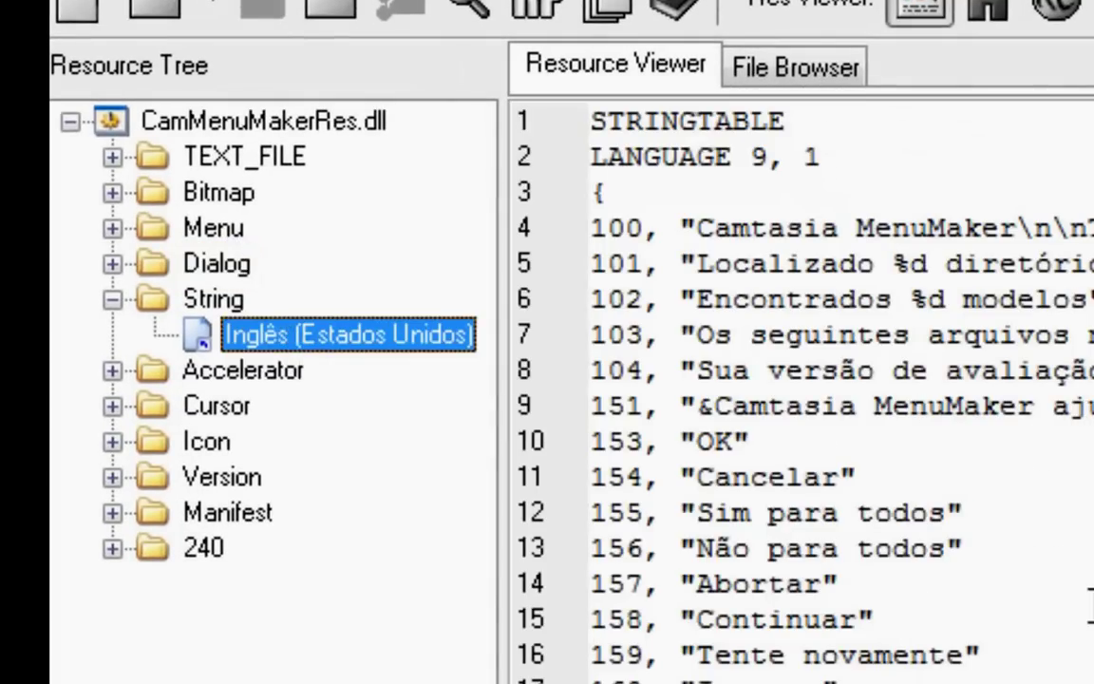
pyautogui.click(980, 587)
pyautogui.scroll(-11, 963, 608)
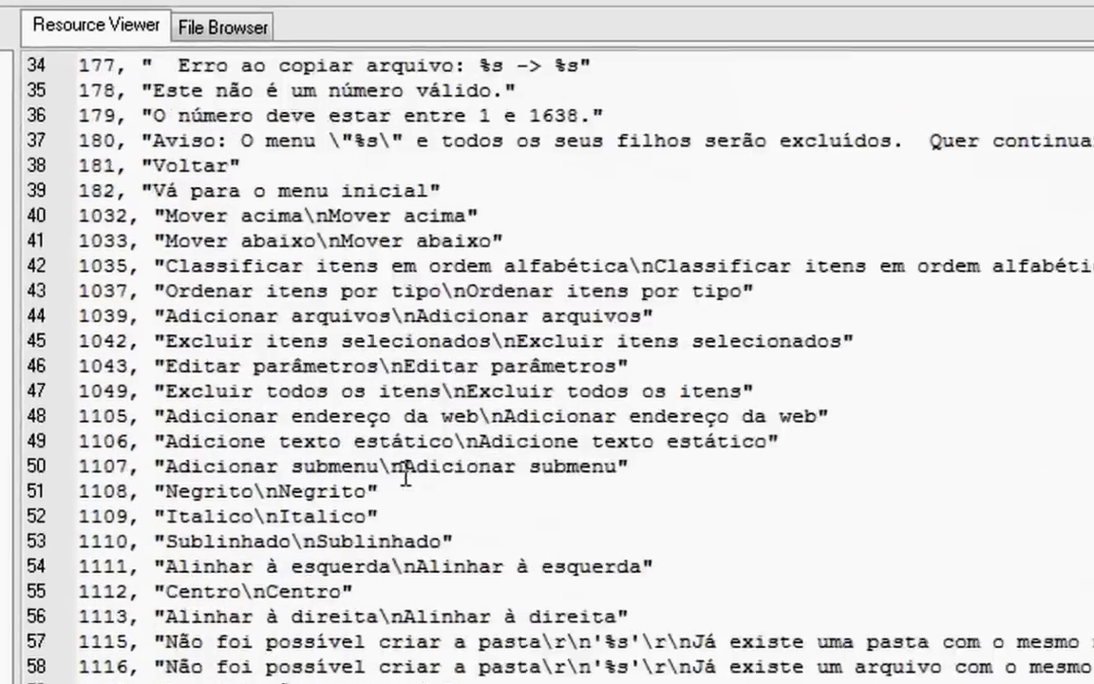
pyautogui.scroll(-20, 406, 477)
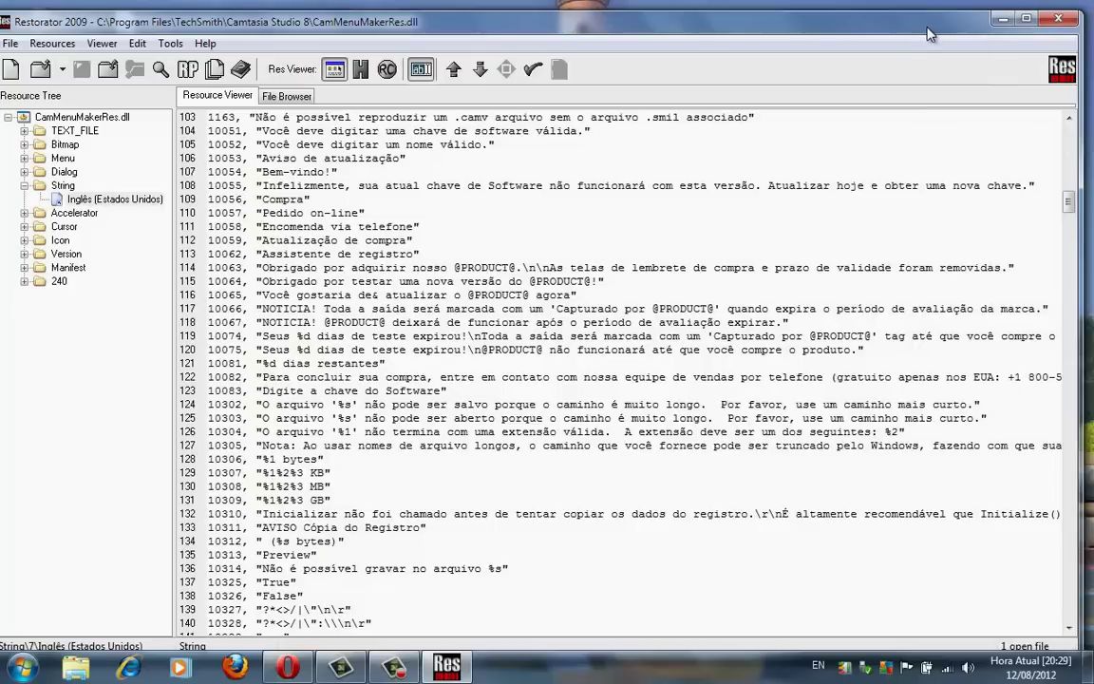
pyautogui.click(1001, 19)
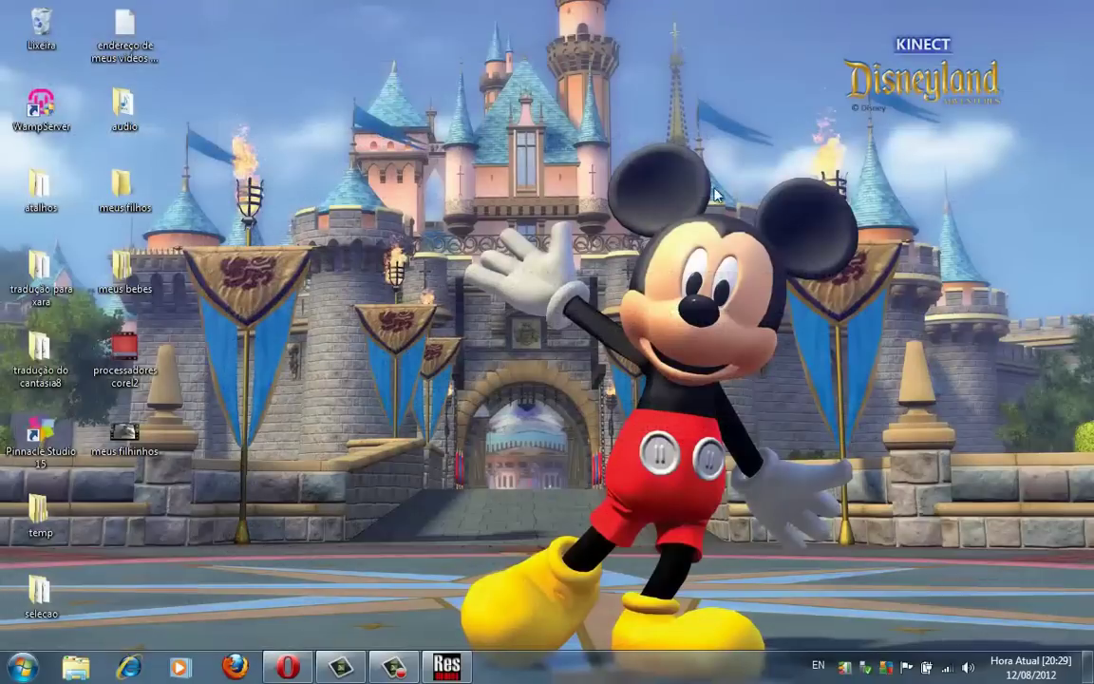
pyautogui.click(21, 667)
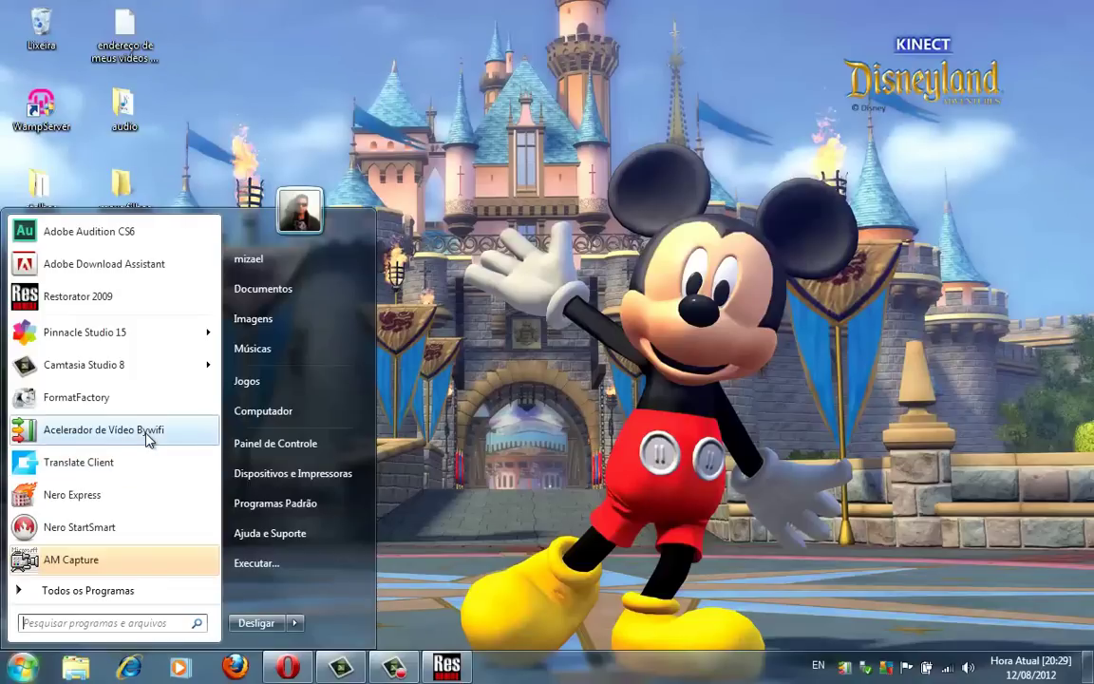
pyautogui.click(576, 214)
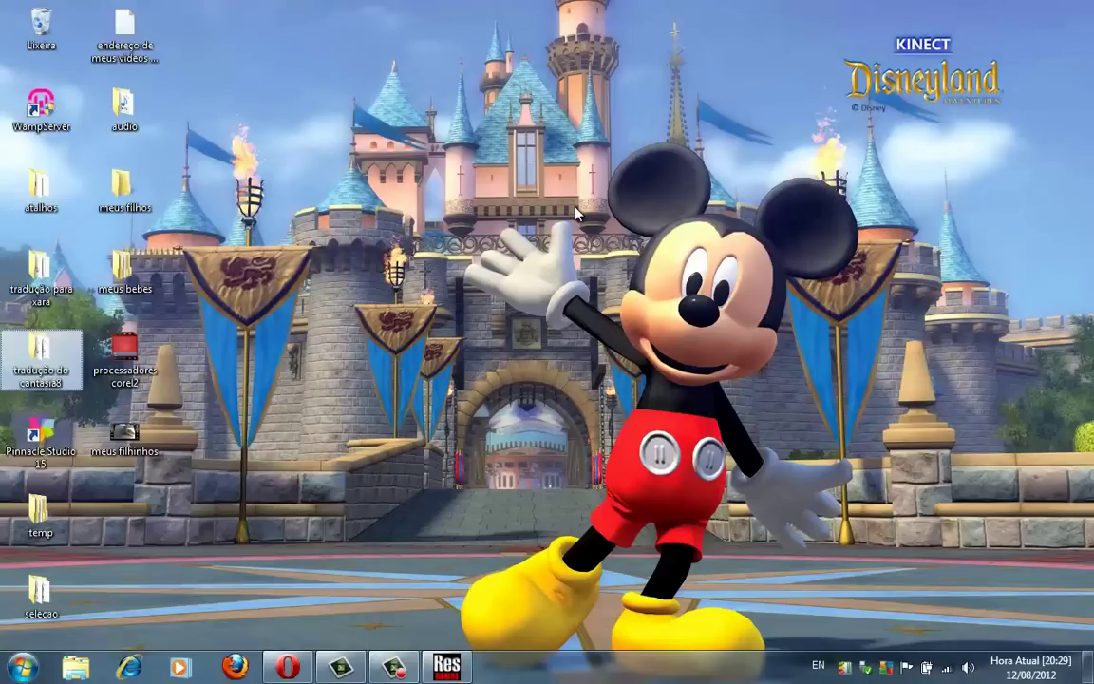
pyautogui.click(21, 667)
pyautogui.click(580, 344)
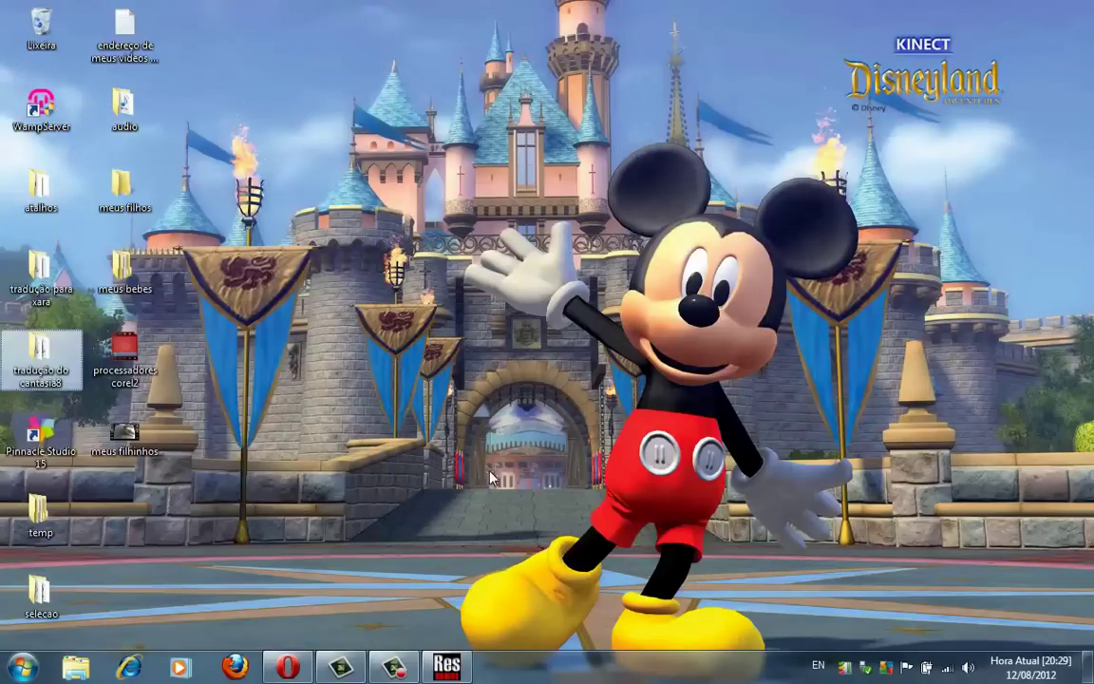
pyautogui.press('super+e')
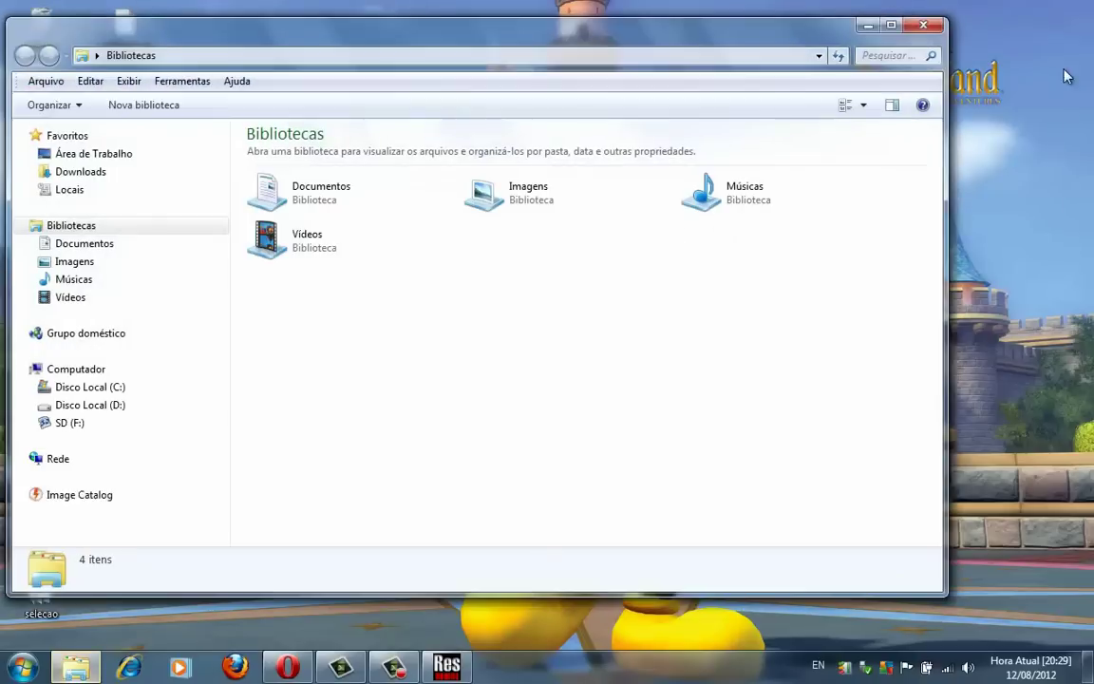
pyautogui.click(870, 35)
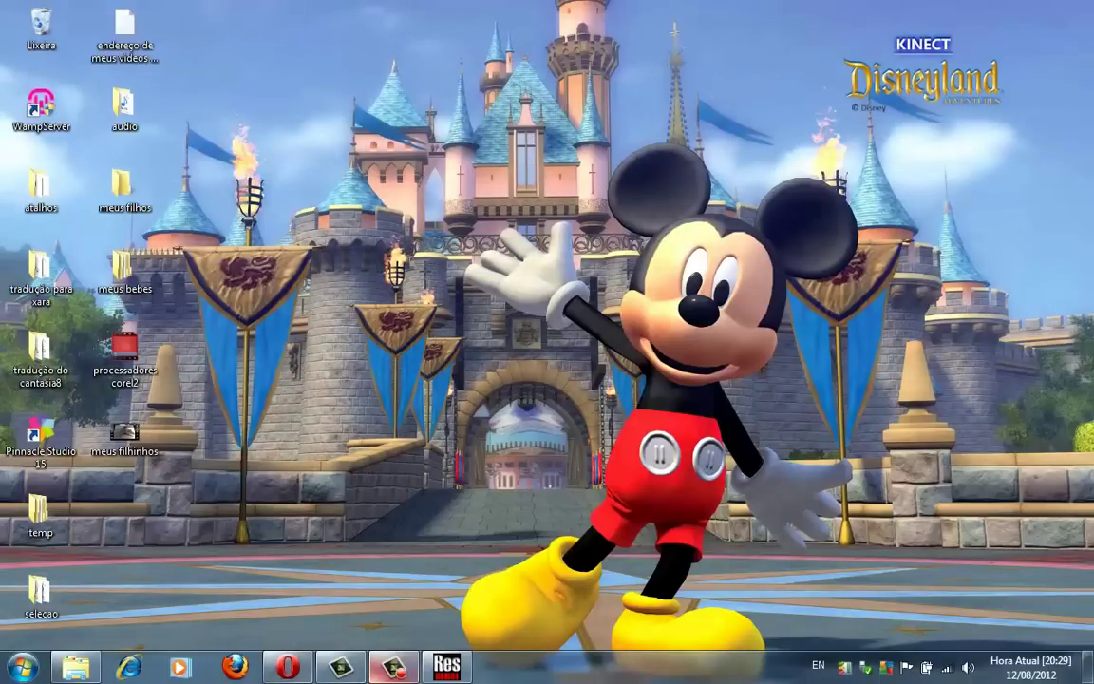
pyautogui.moveTo(454, 670)
pyautogui.moveTo(394, 674)
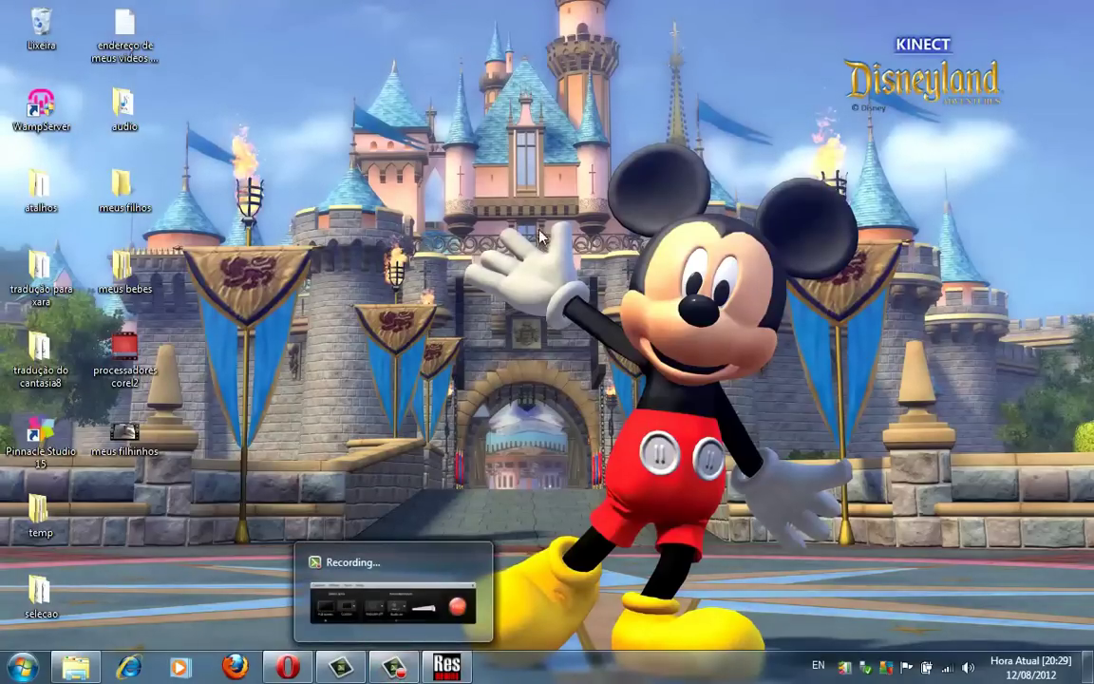